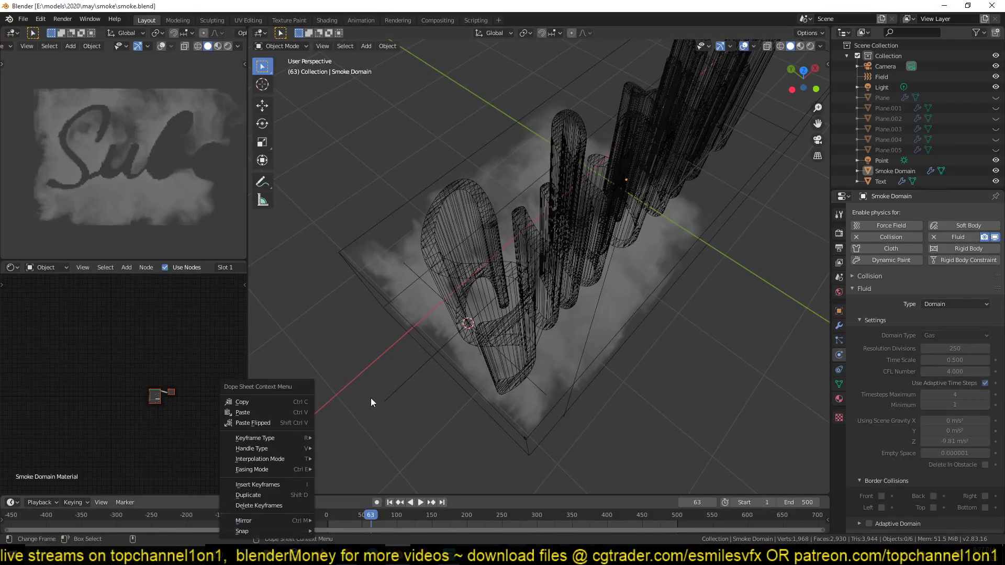
Rewind to frame 0, orbit so the letters lie lengthwise, and play the smoke to frame 82
click(325, 522)
middle_drag(517, 342, 547, 314)
middle_drag(460, 363, 378, 333)
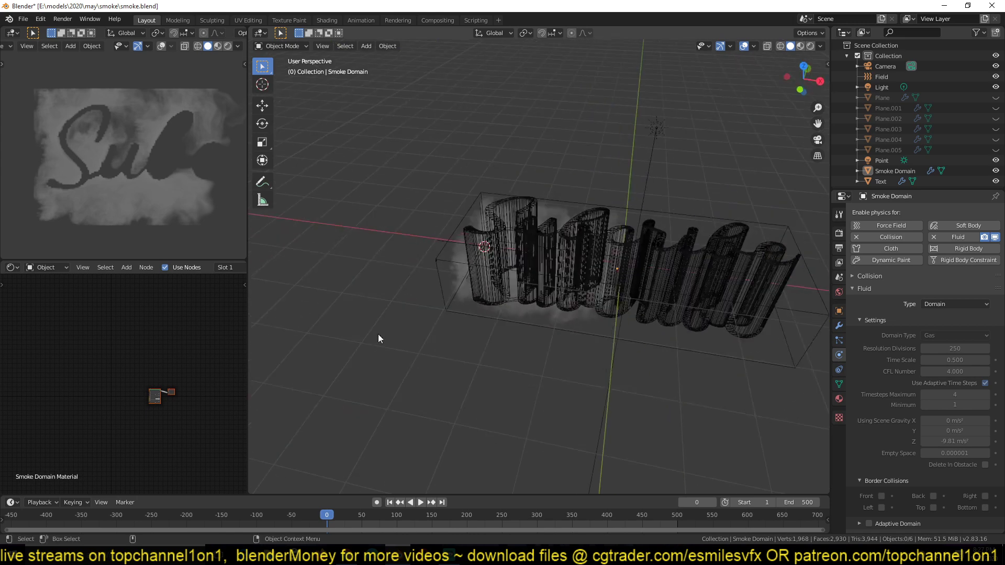
mouse_move(649, 337)
middle_down()
mouse_move(675, 328)
mouse_move(645, 346)
middle_up()
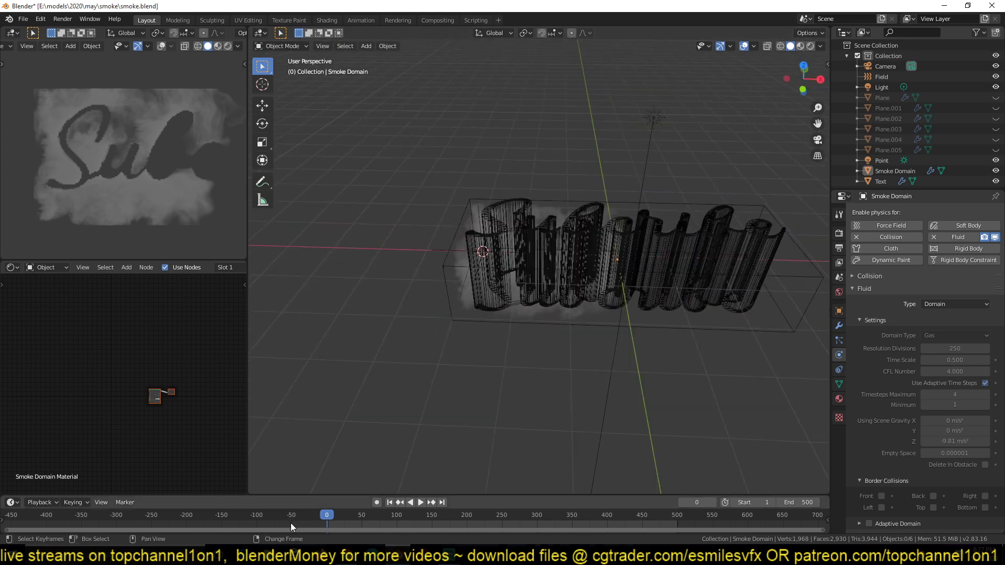
key(space)
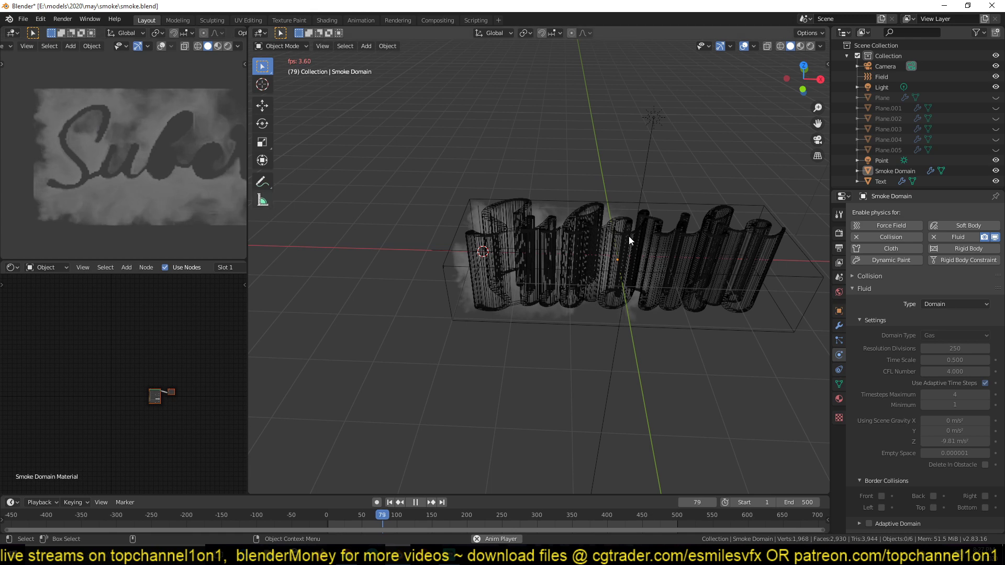
key(space)
Switch the viewport to Material Preview shading, then back to Solid shading
middle_drag(536, 180, 585, 257)
key(z)
middle_drag(520, 323, 581, 298)
key(z)
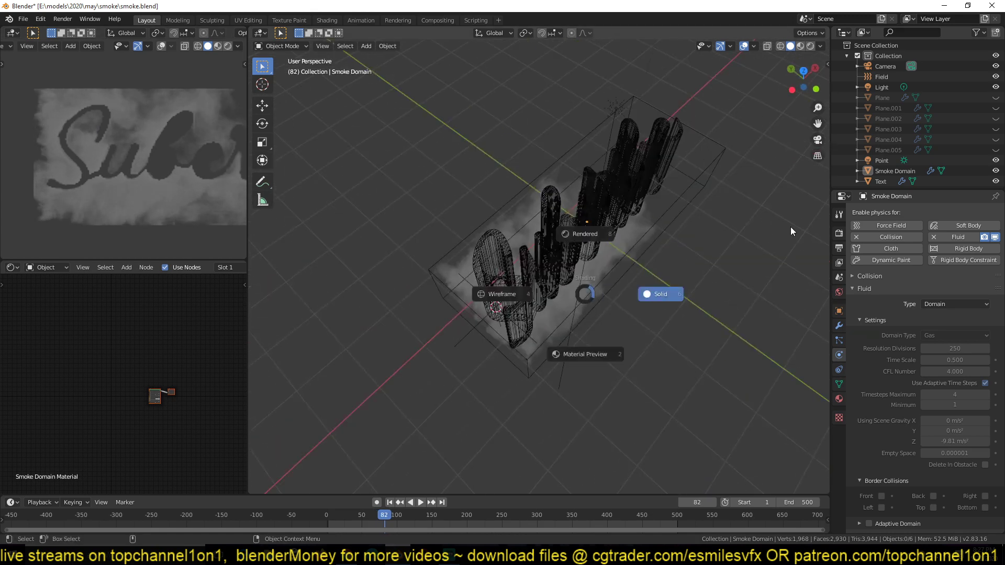
mouse_move(791, 227)
middle_down()
mouse_move(698, 250)
mouse_move(631, 240)
mouse_move(614, 192)
middle_up()
key(z)
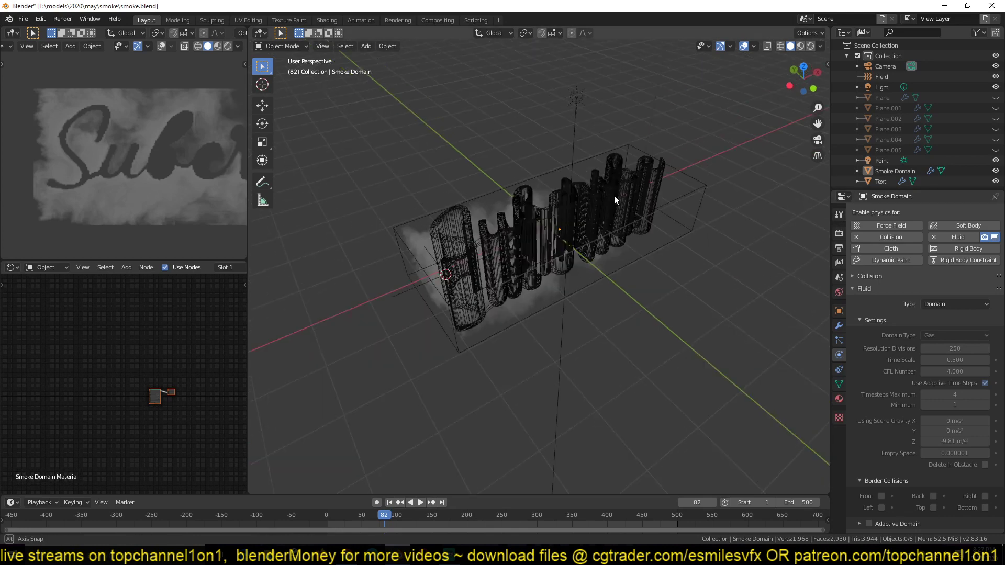
key(z)
click(623, 248)
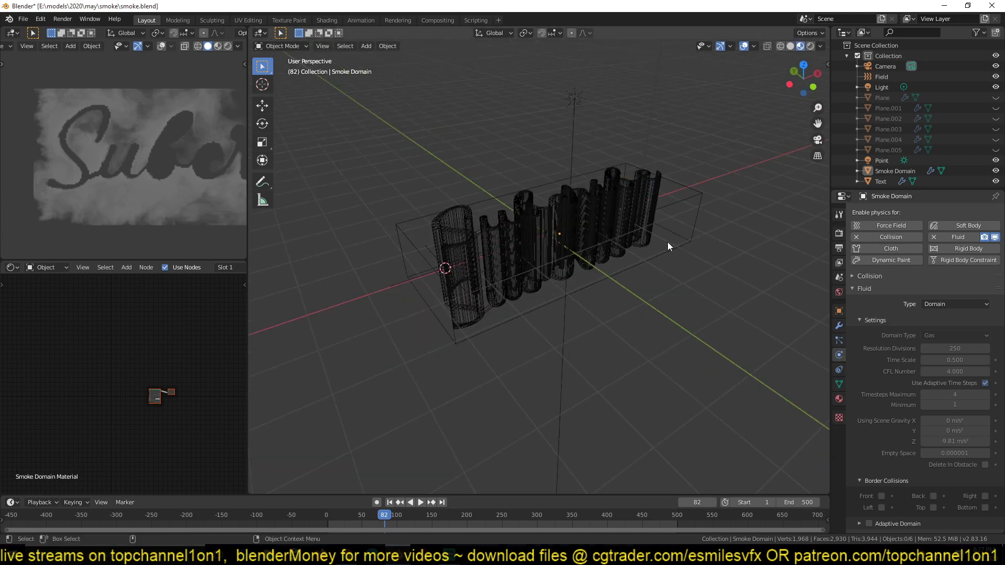
key(z)
click(817, 232)
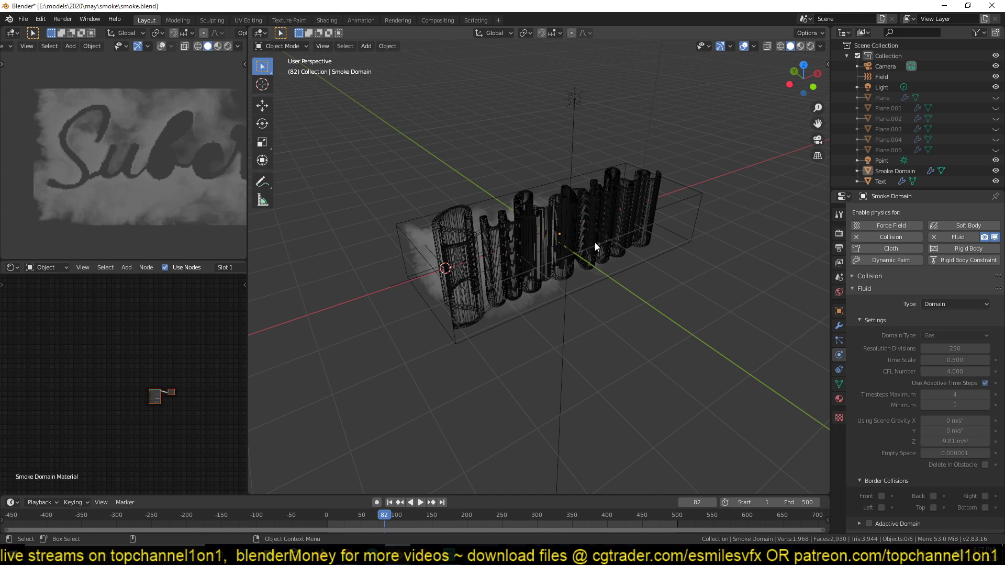
Select the Text object and set its Viewport Display 'Display As' to Textured
scroll(597, 243, up, 3)
click(634, 221)
click(673, 190)
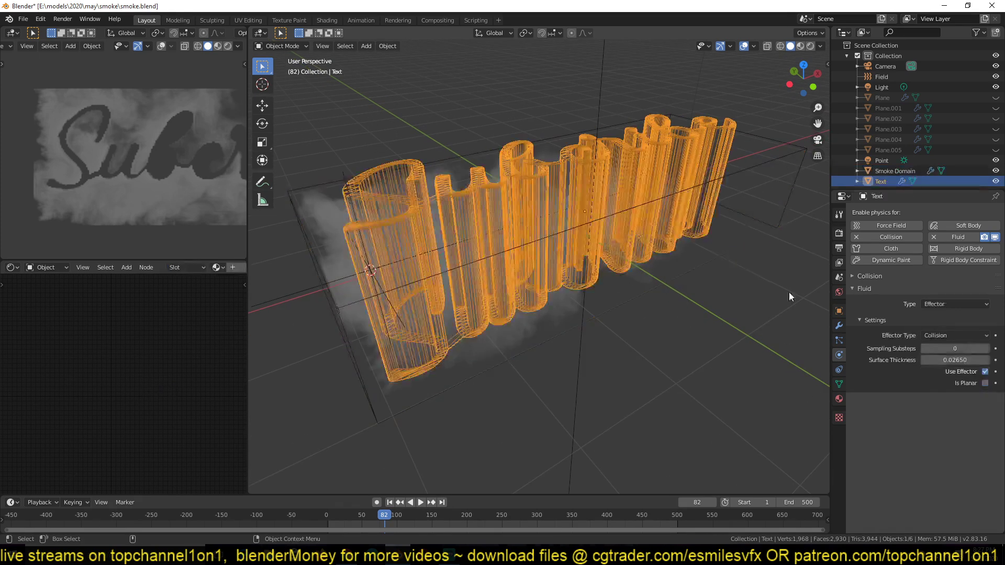
click(839, 310)
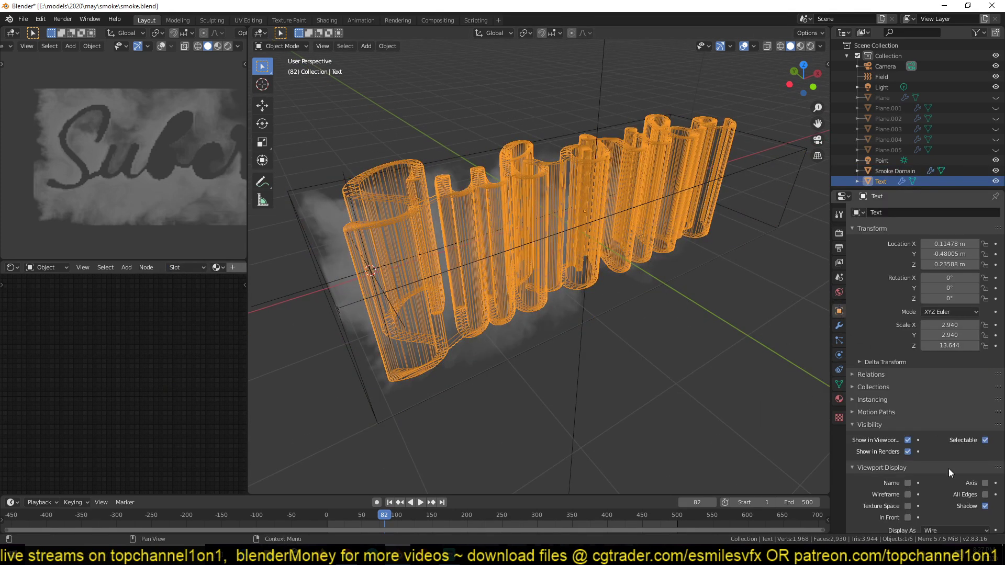
scroll(948, 468, down, 3)
click(944, 484)
click(935, 442)
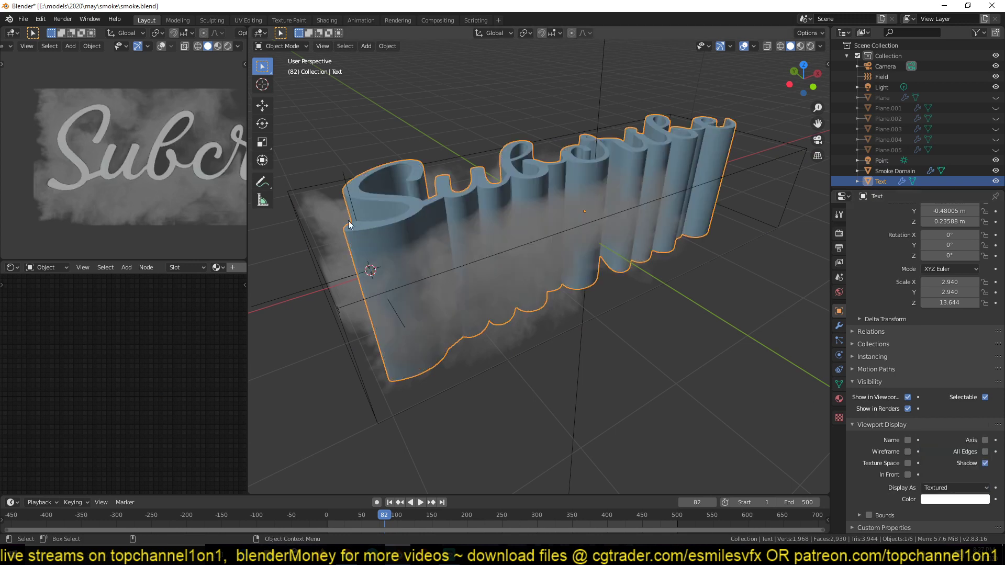
Orbit around the textured letters, deselect the text and select the smoke domain
middle_drag(348, 221, 469, 272)
click(425, 198)
middle_drag(424, 197, 383, 210)
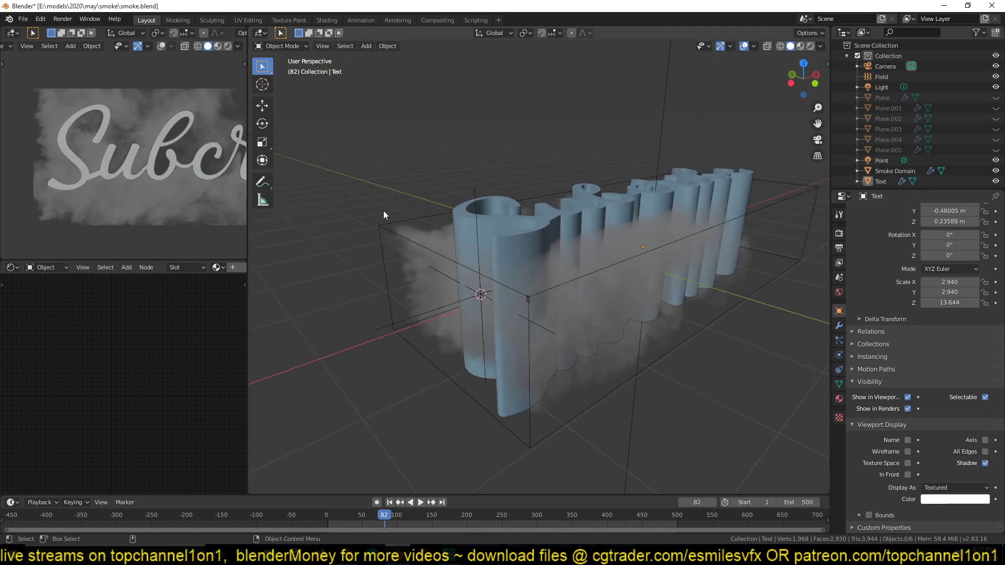
click(388, 217)
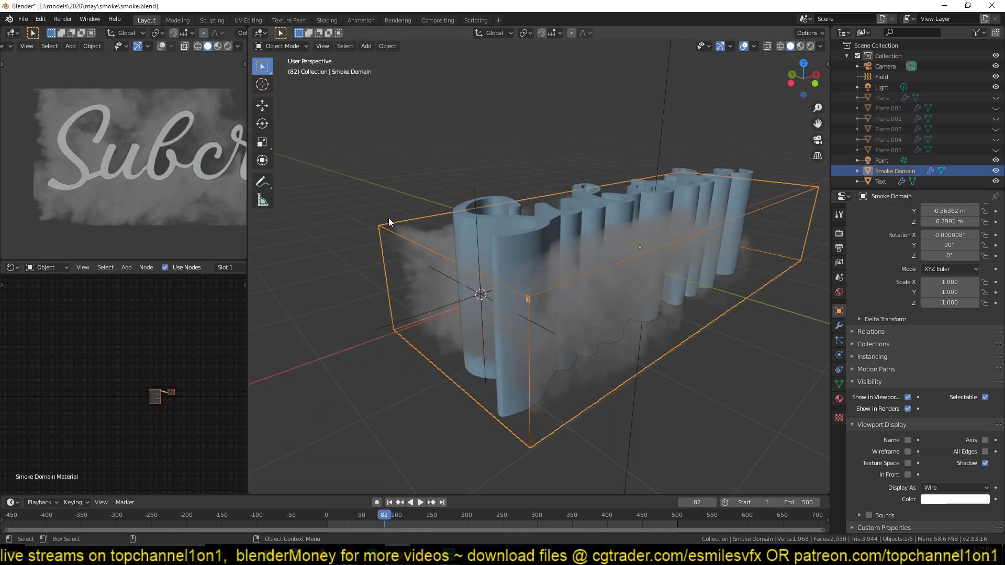
scroll(389, 218, up, 2)
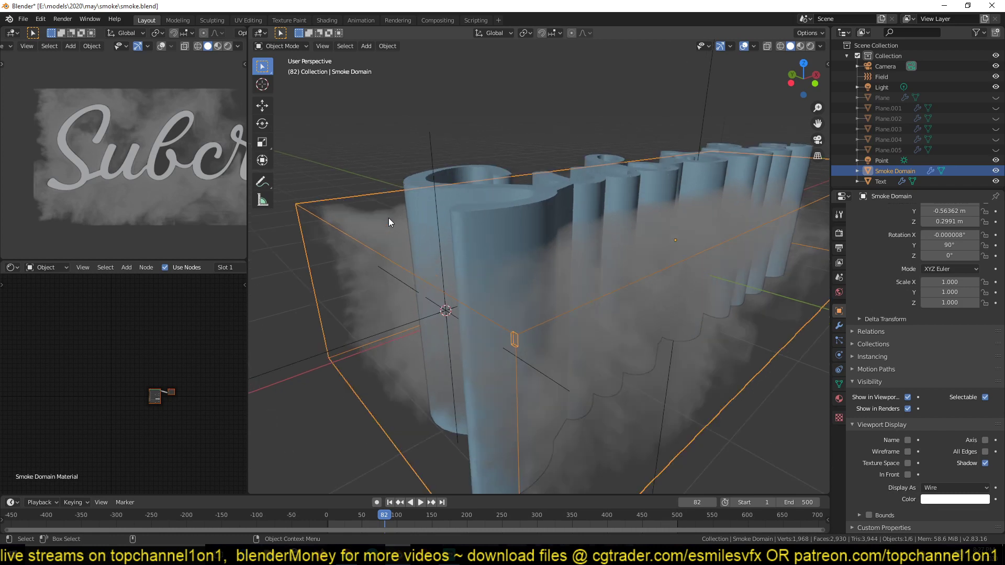
Unhide the emitter planes with Alt+H and select Plane.001
alt+middle_click(456, 336)
key(alt+h)
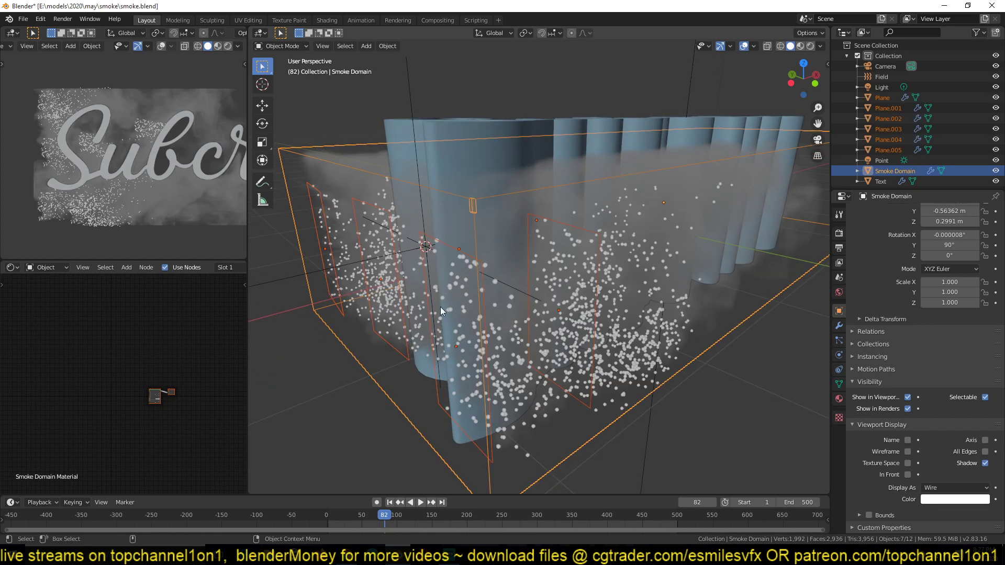
click(337, 217)
click(349, 213)
Select the text and Plane.004, orbiting and zooming to view particles beside the letters
middle_drag(462, 257, 416, 299)
click(414, 301)
click(545, 261)
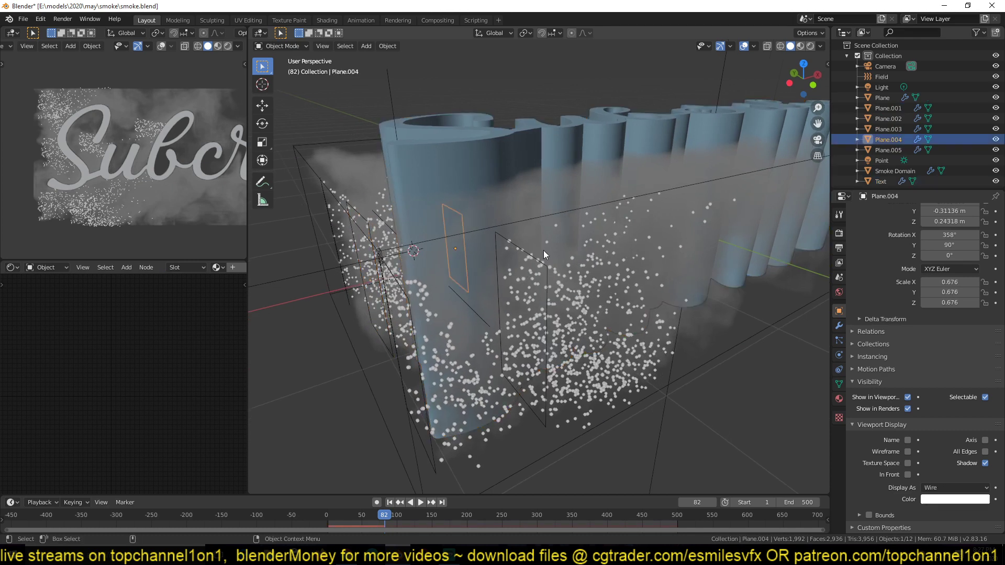
middle_drag(544, 251, 491, 257)
scroll(519, 262, down, 5)
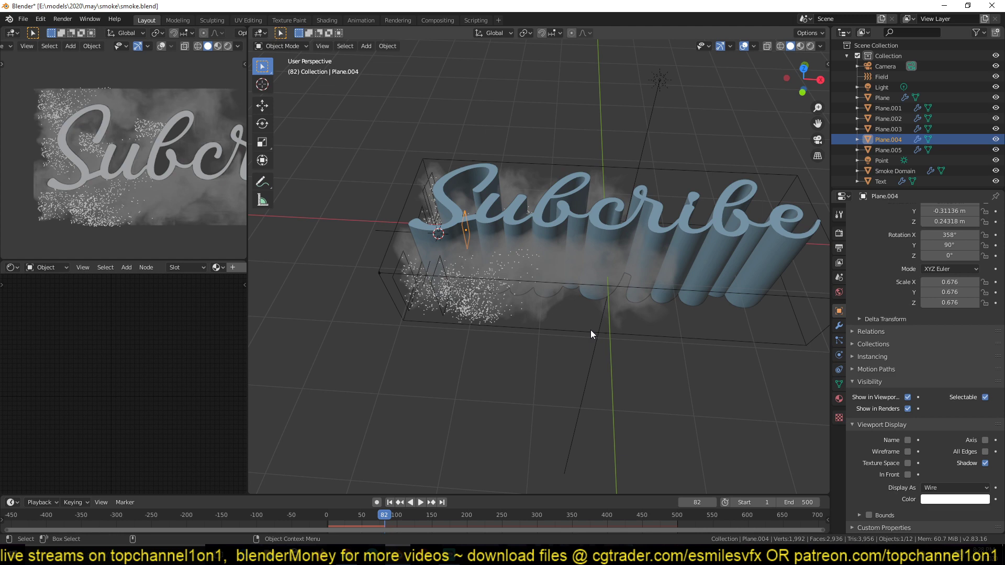
middle_drag(591, 331, 541, 305)
Select the Text object and set its Display As back to Wire
click(605, 174)
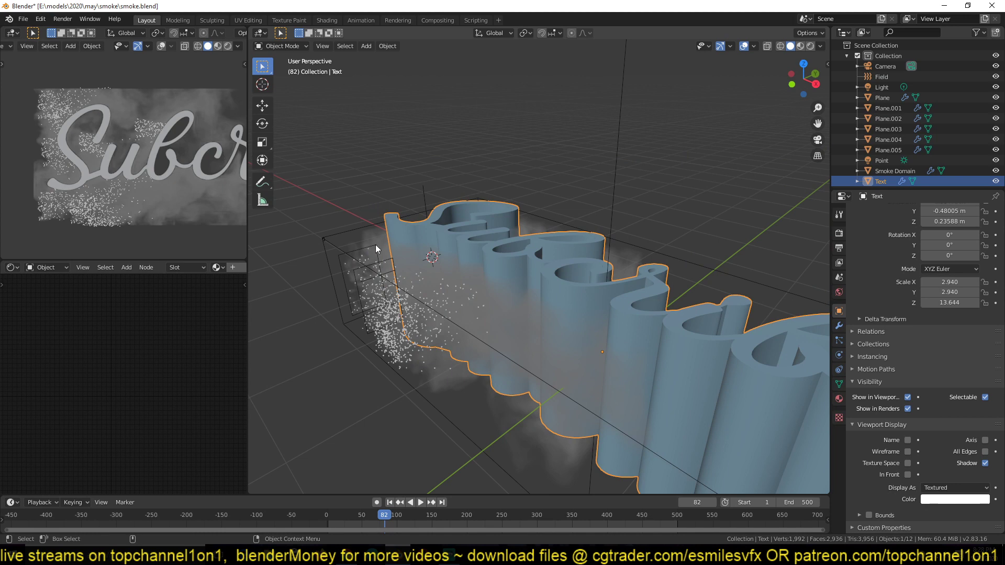
middle_drag(375, 244, 374, 218)
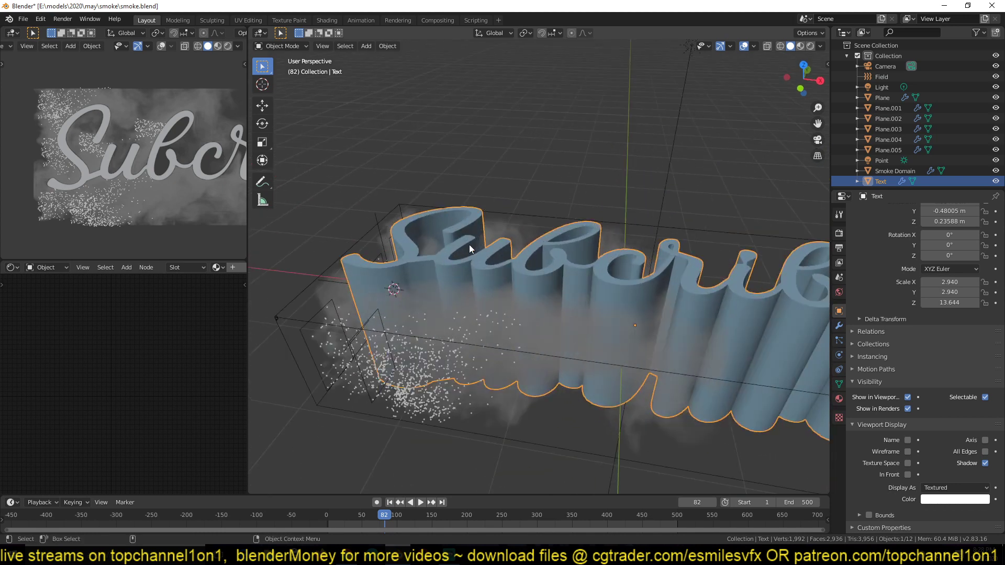
middle_drag(469, 249, 524, 272)
click(942, 487)
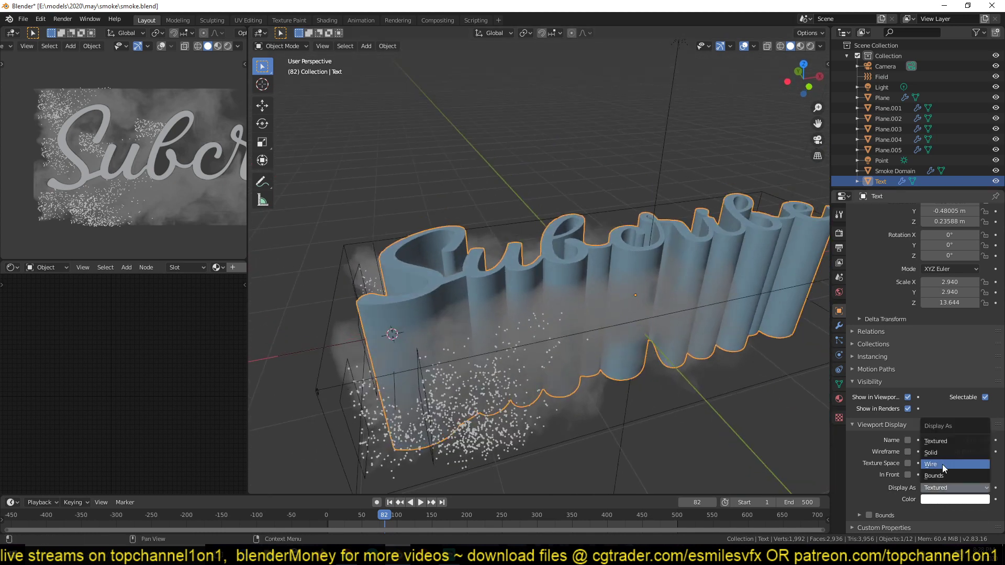
click(943, 463)
click(468, 131)
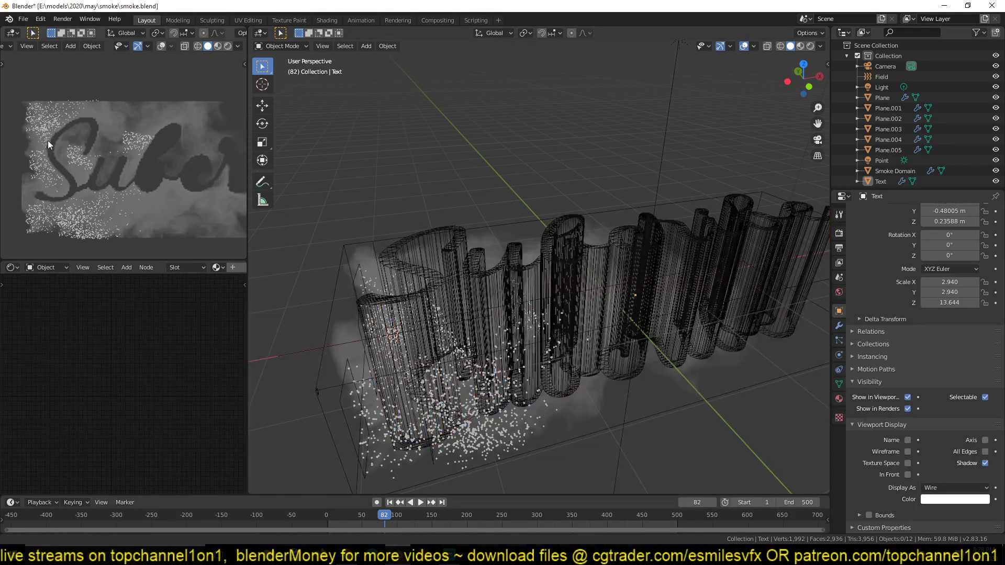
scroll(58, 132, up, 1)
scroll(166, 167, down, 2)
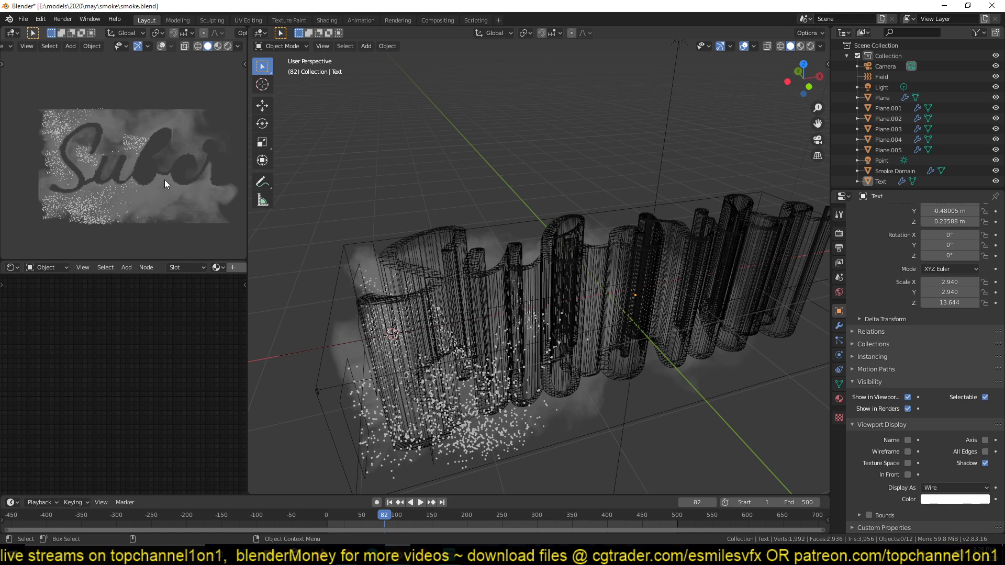
Rewind to the start frame and replay the smoke simulation up to frame 78
key(shift+Left)
key(space)
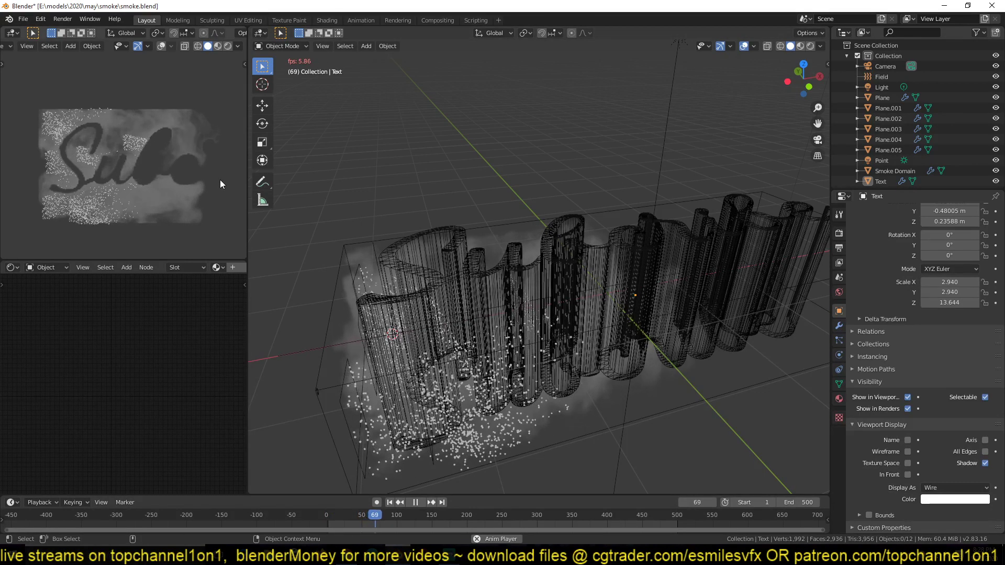
key(space)
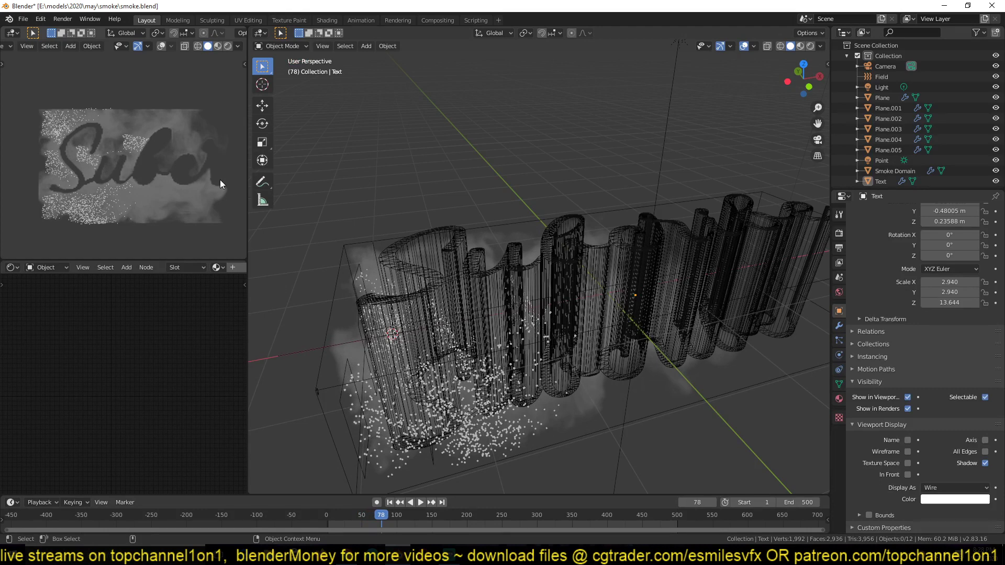
Select the Smoke Domain and show its Physics settings: Gas domain, resolution 250, time scale 0.5
scroll(205, 163, up, 5)
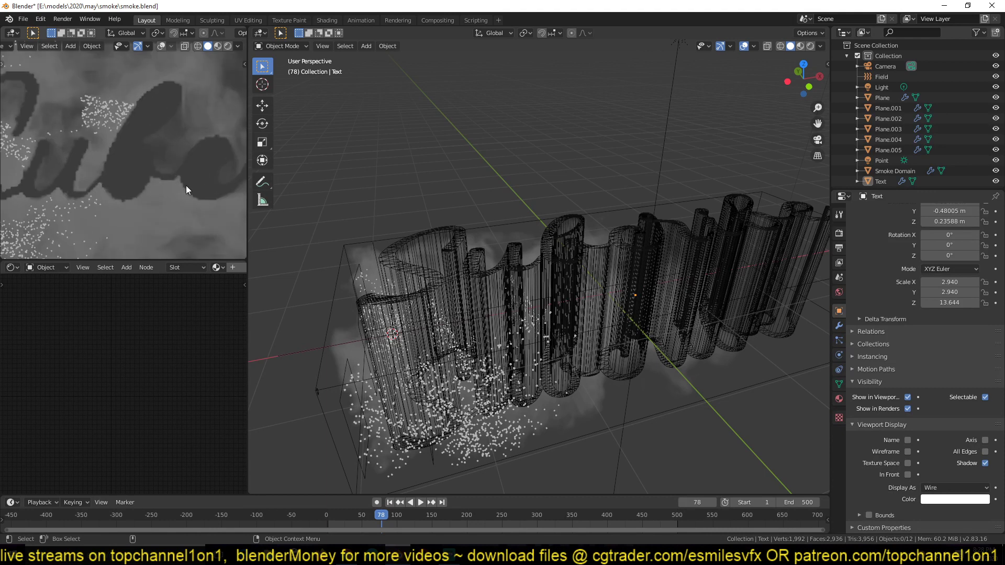
scroll(186, 187, up, 3)
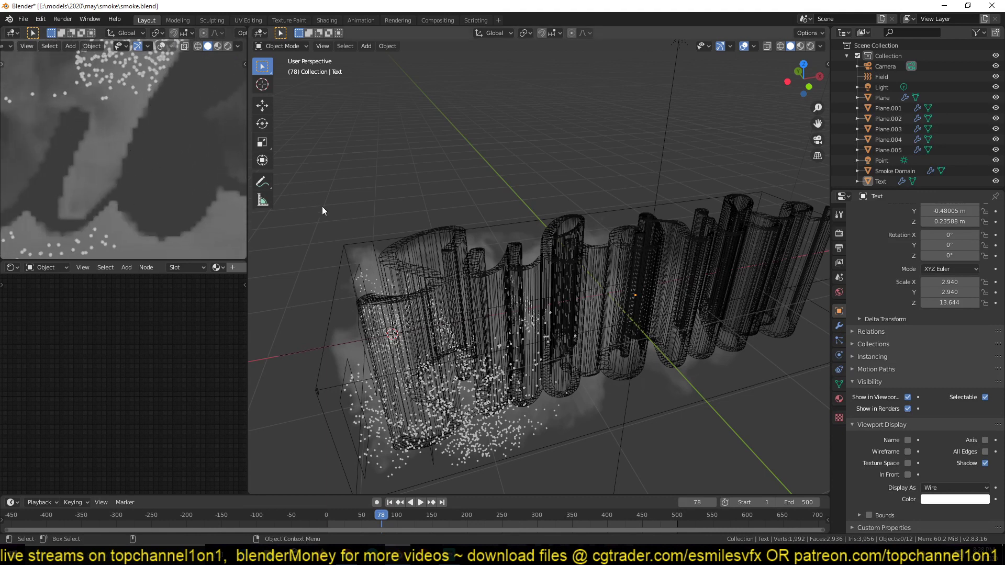
click(410, 247)
click(410, 248)
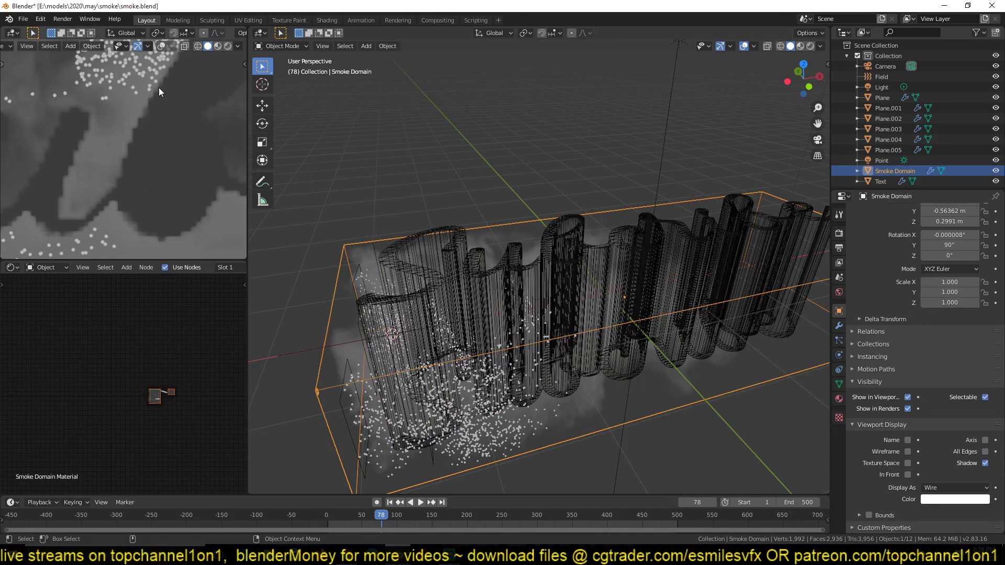
middle_drag(472, 259, 422, 297)
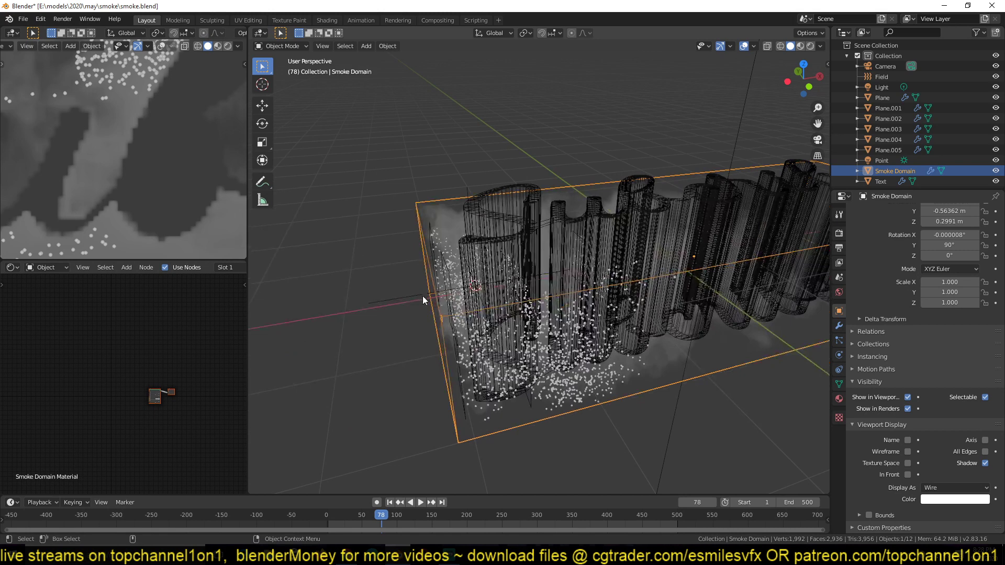
click(840, 356)
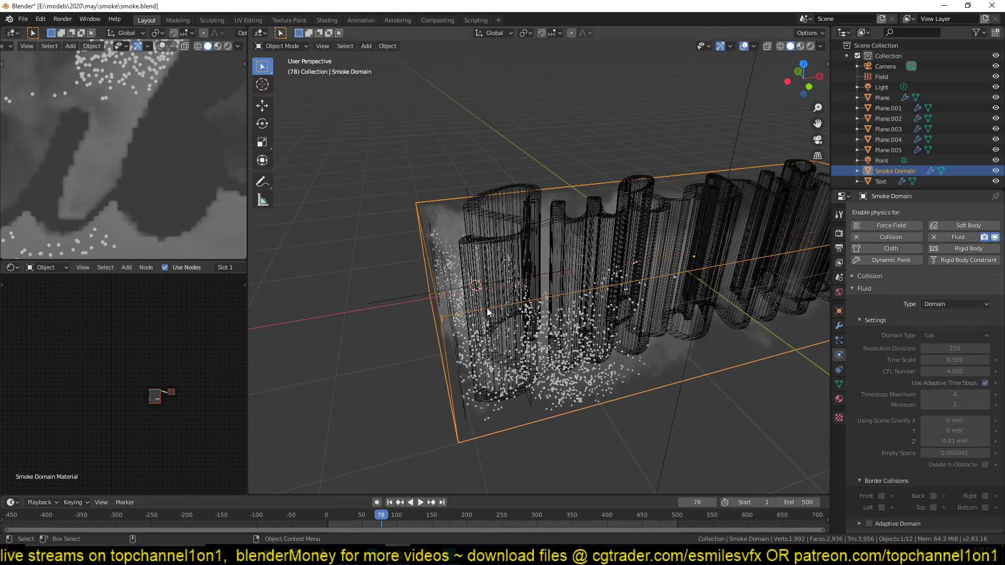
scroll(122, 119, up, 3)
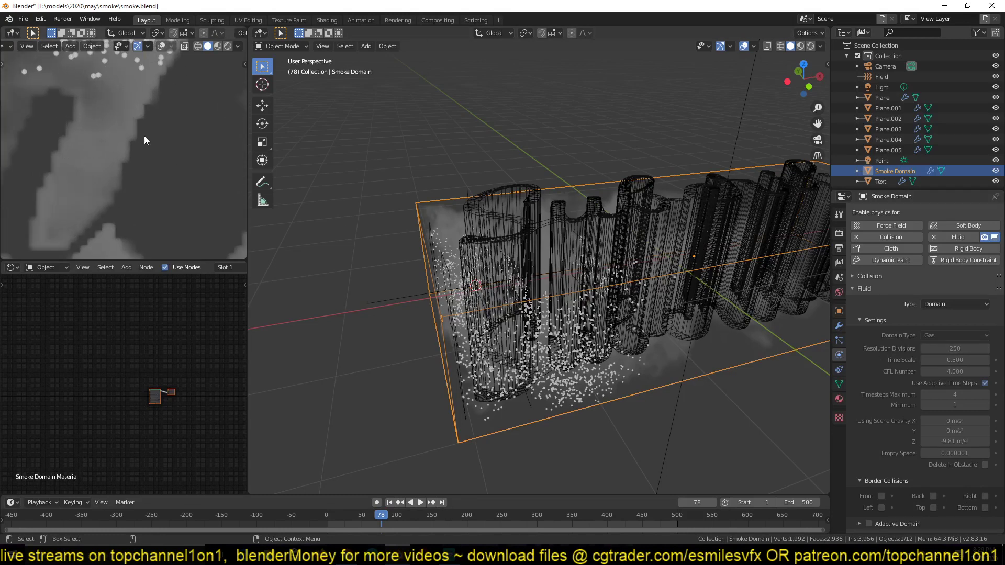
scroll(506, 209, down, 5)
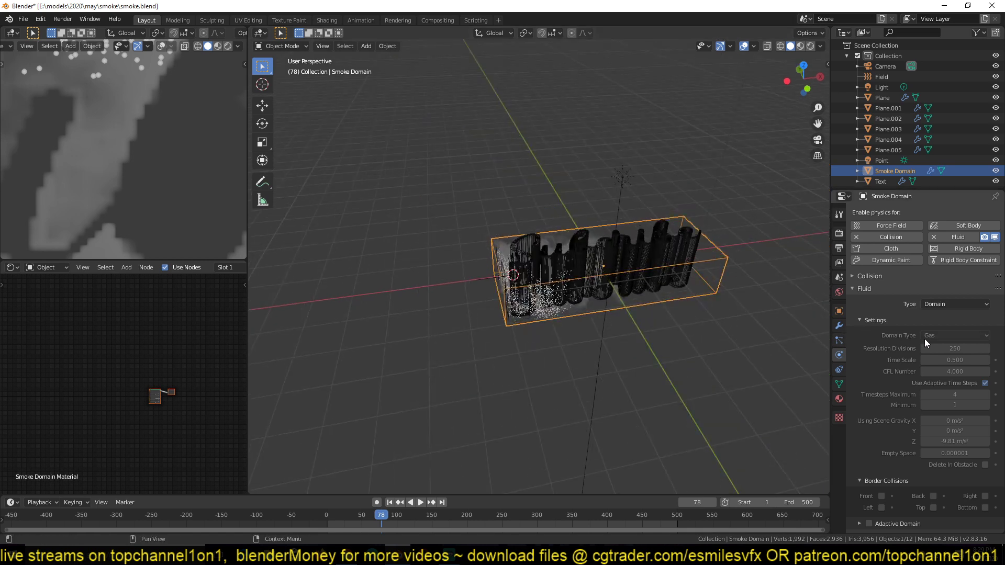
Zoom and turn the preview to face the smoke lettering
scroll(198, 139, down, 3)
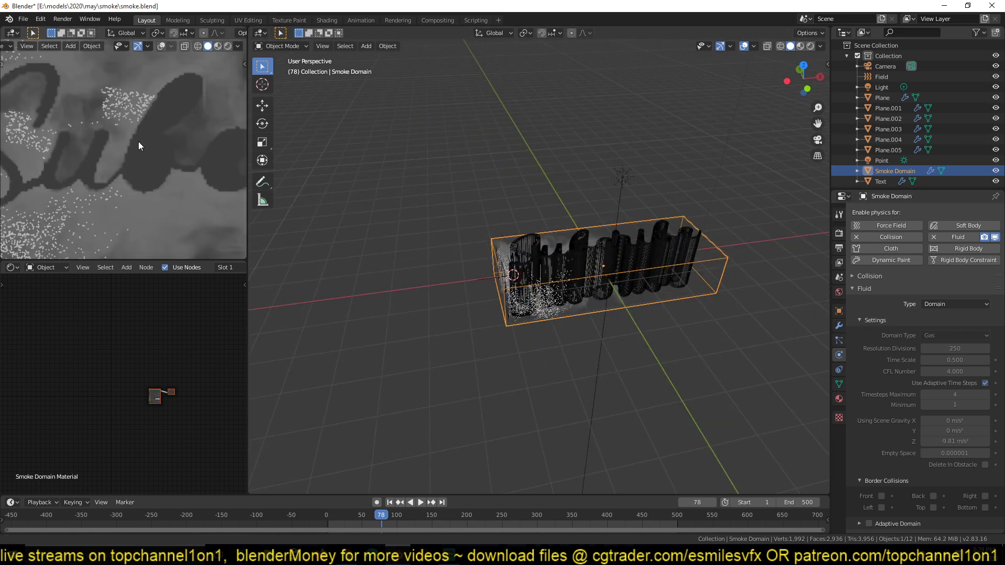
middle_drag(1, 138, 238, 145)
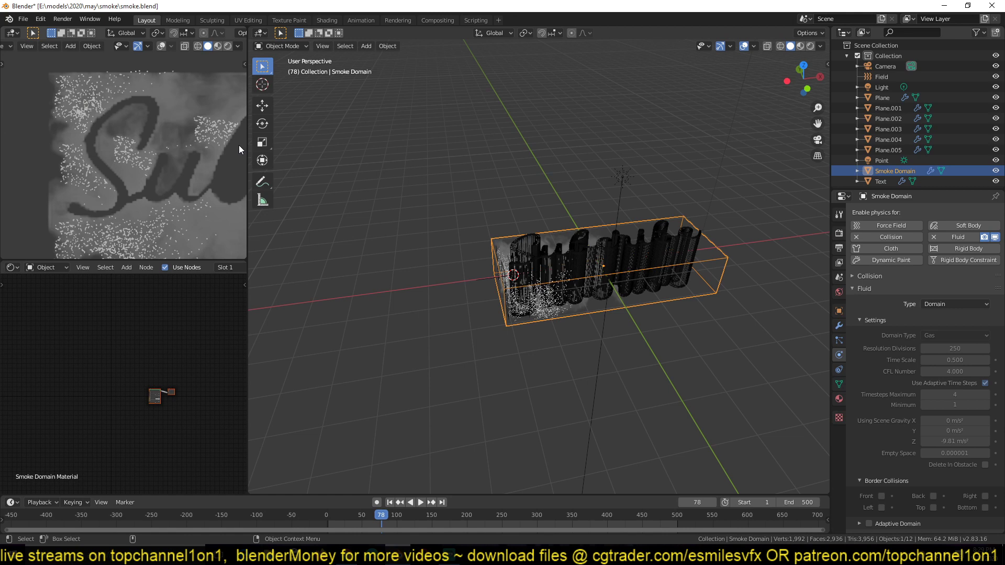
scroll(195, 153, down, 3)
scroll(194, 153, up, 2)
scroll(194, 153, down, 2)
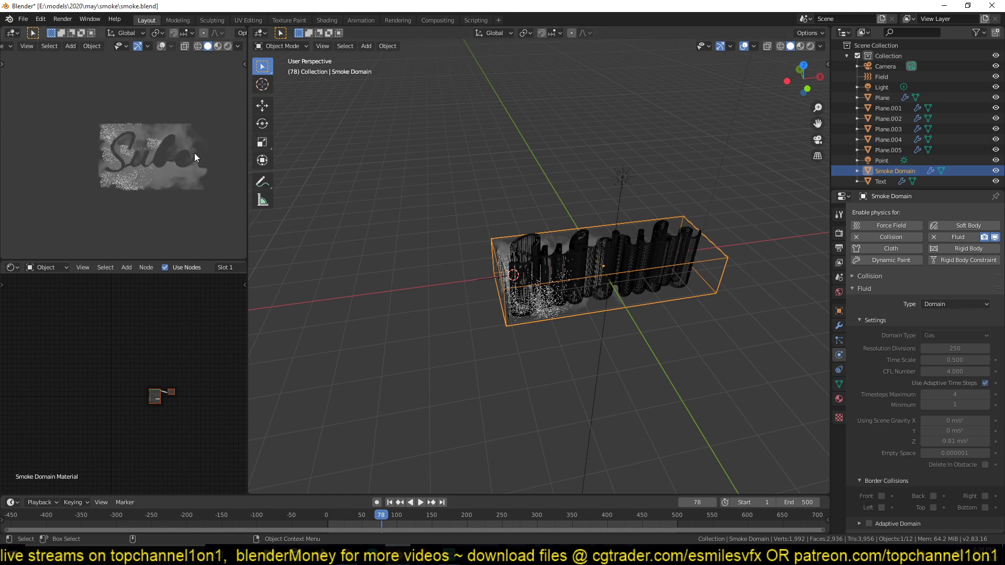
scroll(166, 150, up, 5)
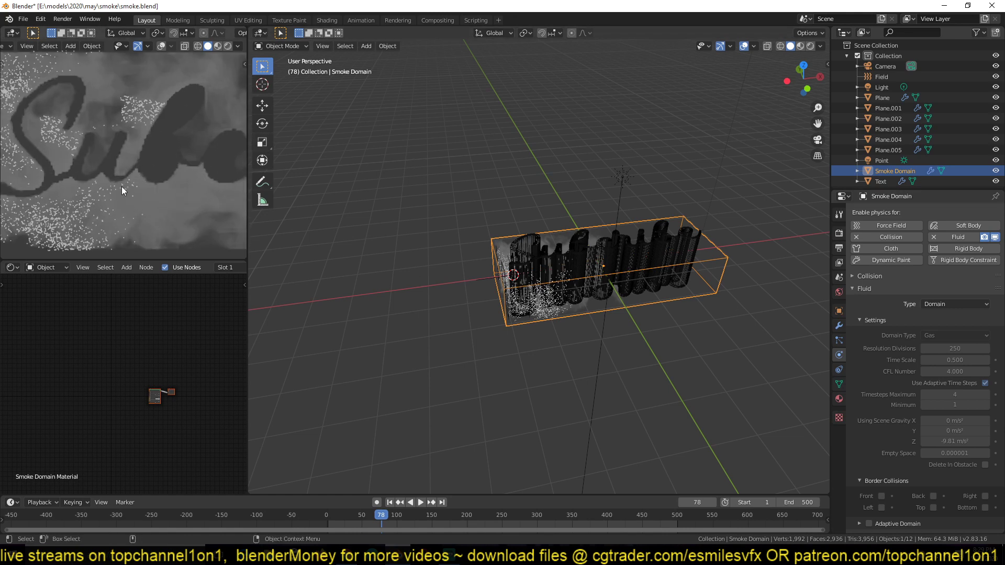
scroll(122, 186, up, 3)
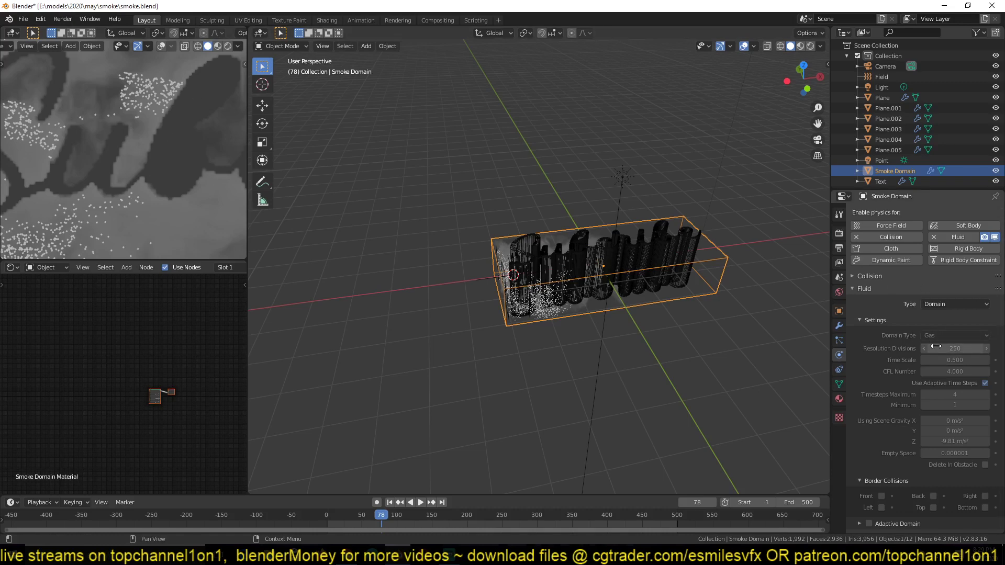
Rewind the simulation and play it through frame 24 to frame 40
key(shift+Left)
key(space)
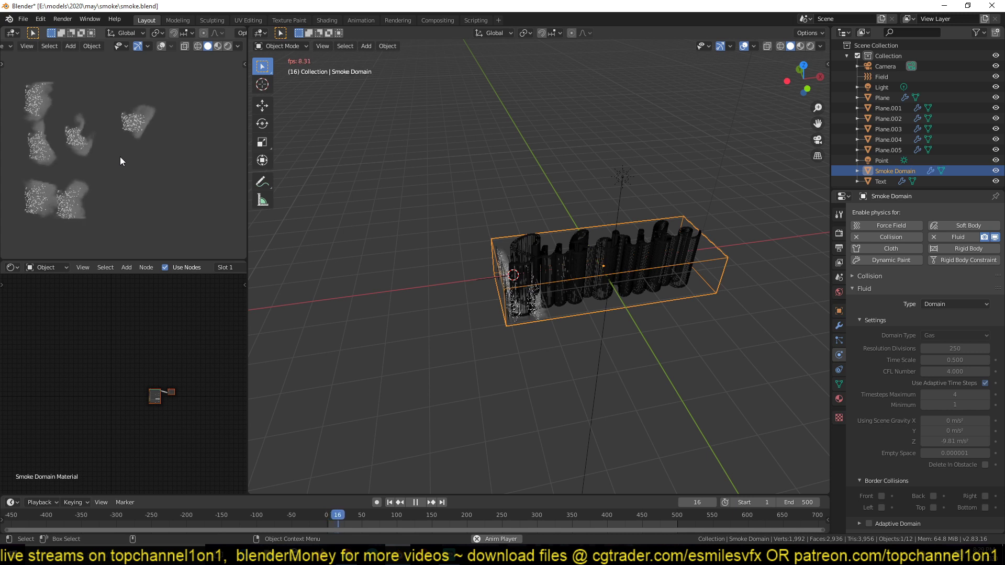
key(space)
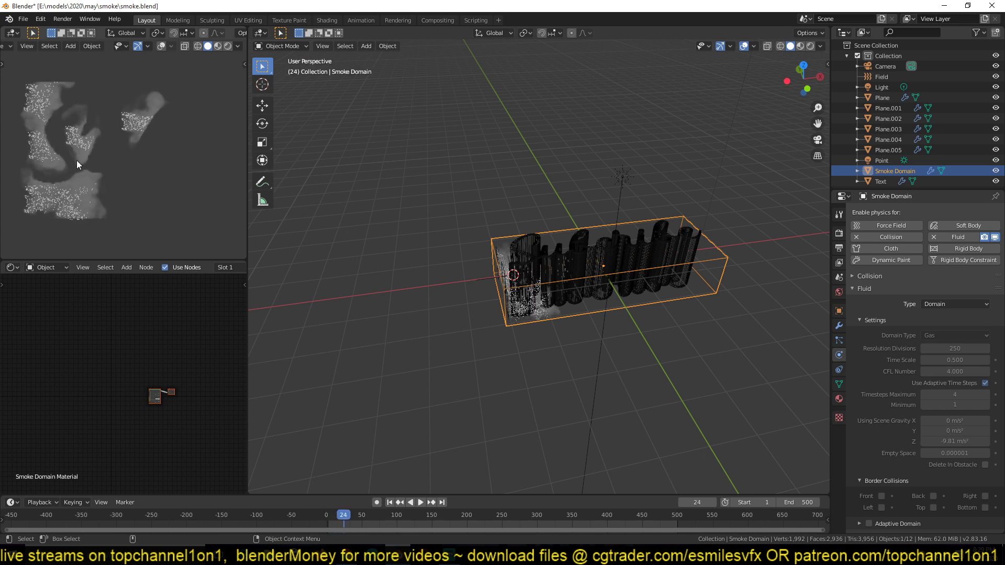
key(space)
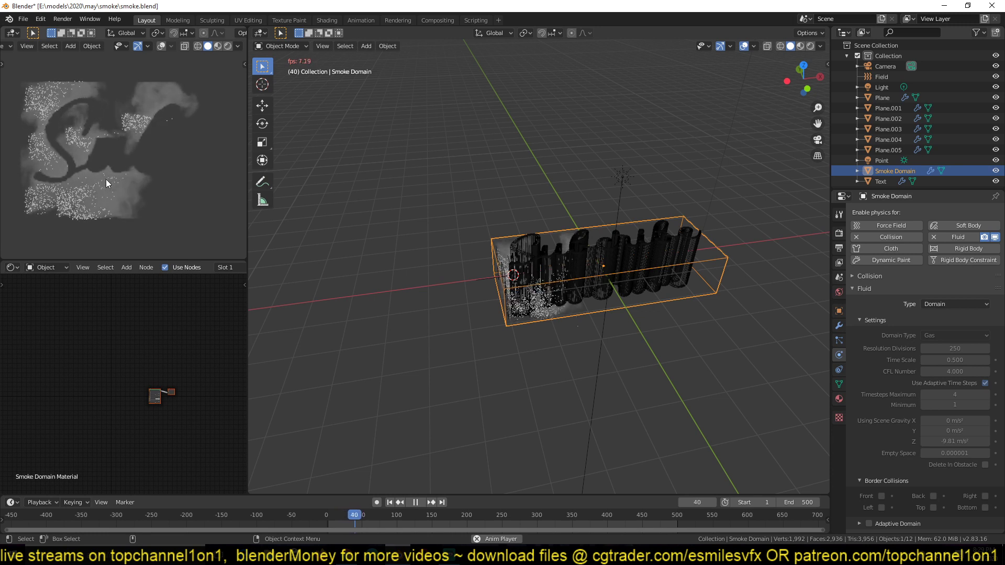
key(space)
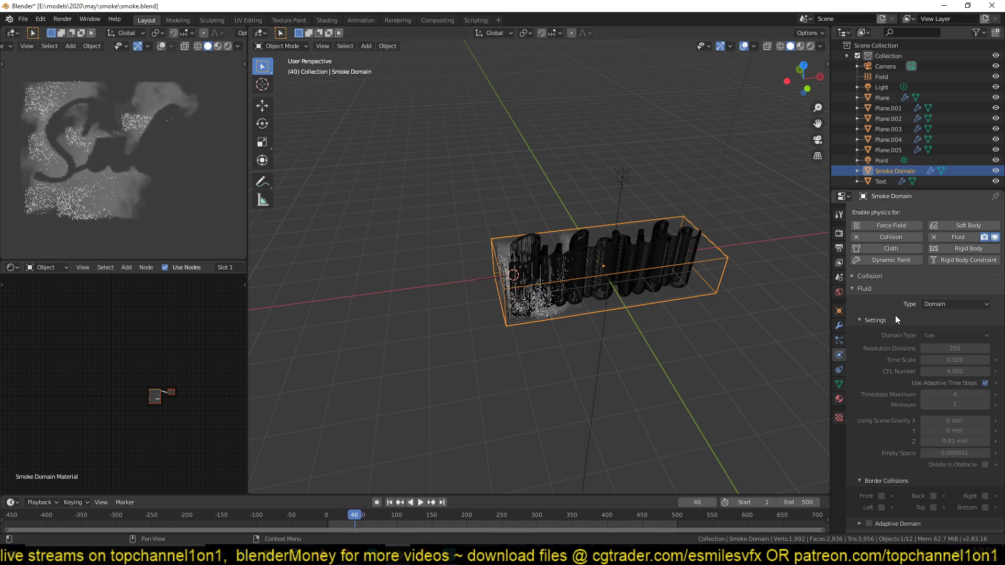
Set the domain time scale to 0.5 and replay the simulation from the start
click(955, 361)
text(0.5)
key(Return)
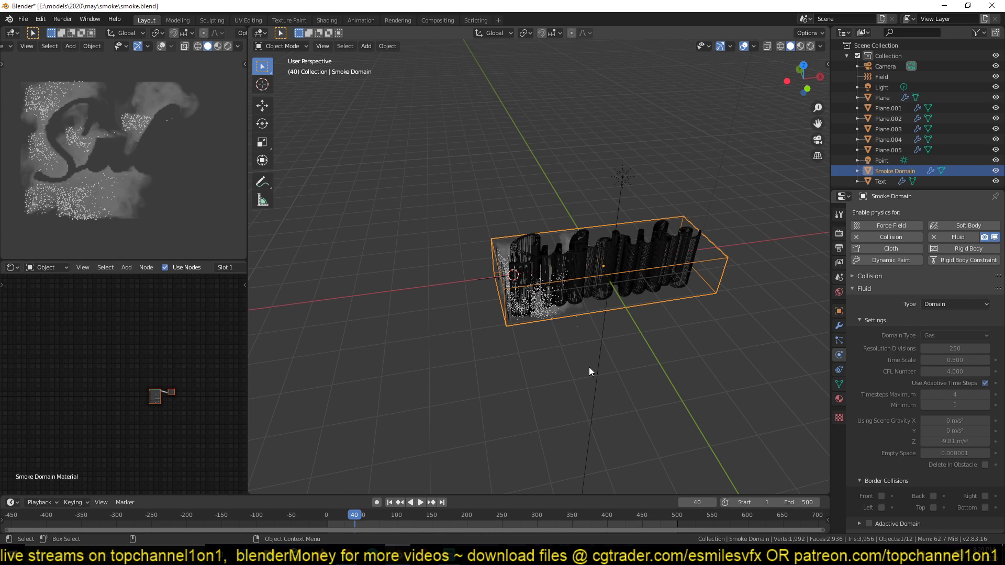
click(329, 514)
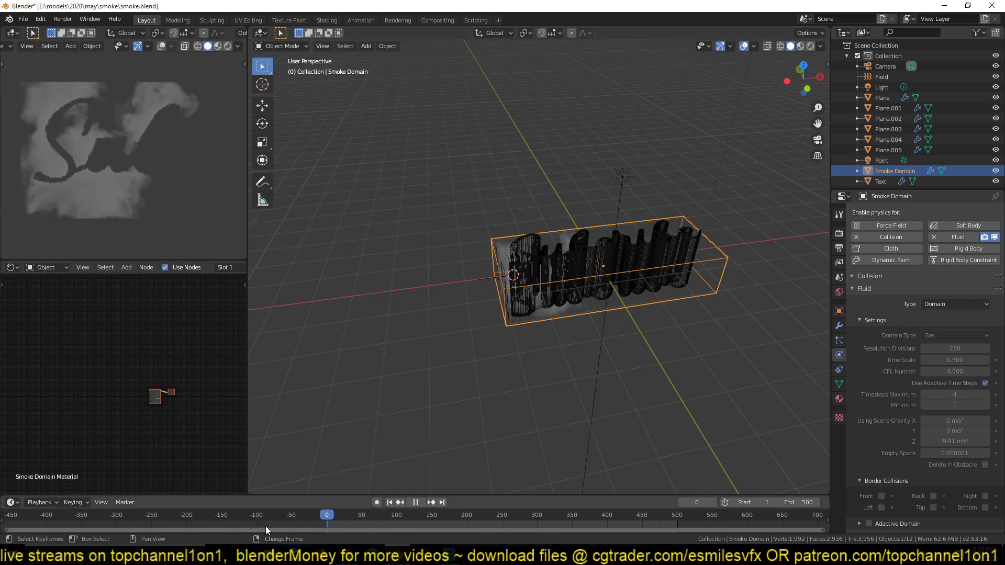
key(space)
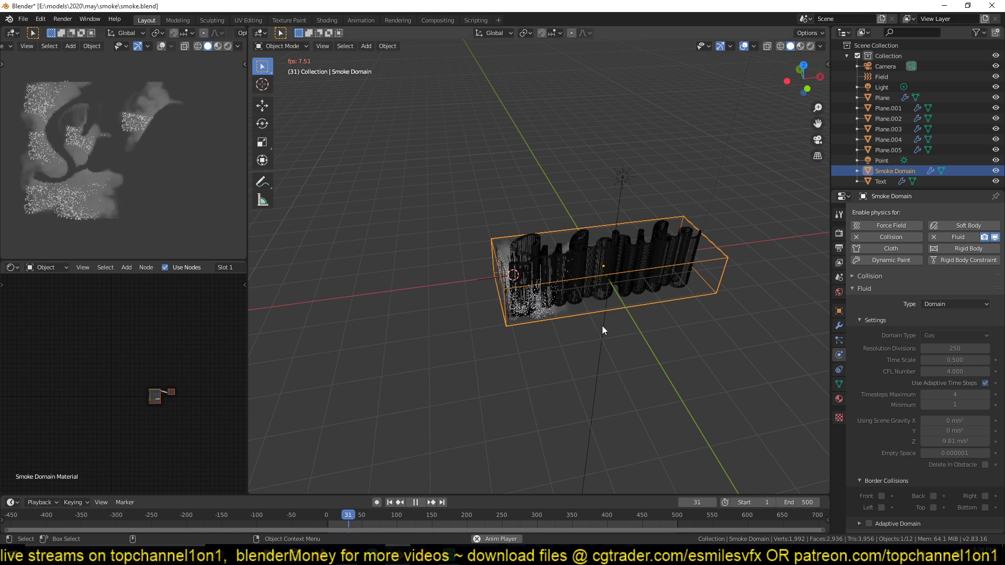
Stop playback at frame 31 and select the turbulence force field to review its settings
key(space)
scroll(602, 326, up, 3)
middle_drag(601, 326, 637, 278)
click(497, 181)
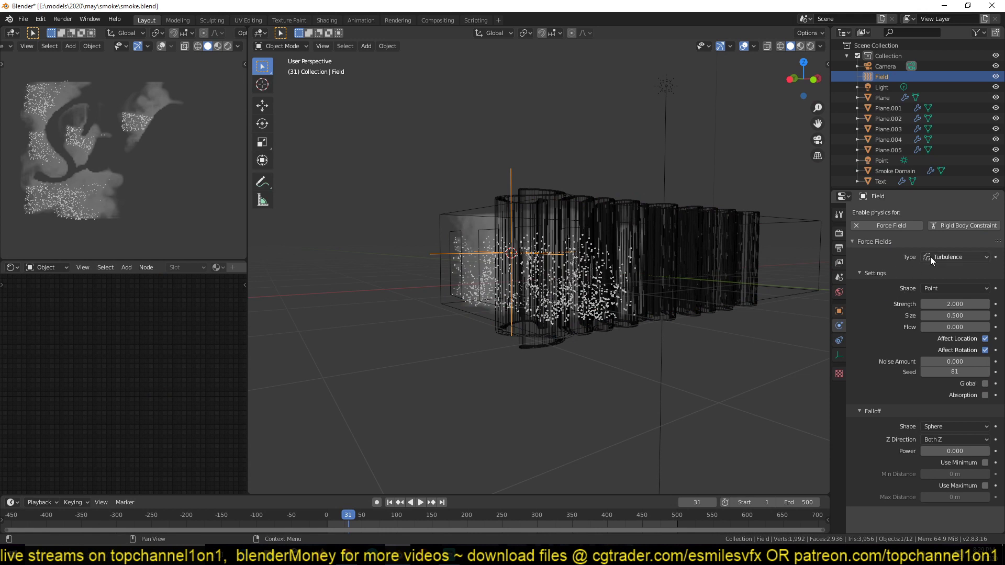
key(shift+a)
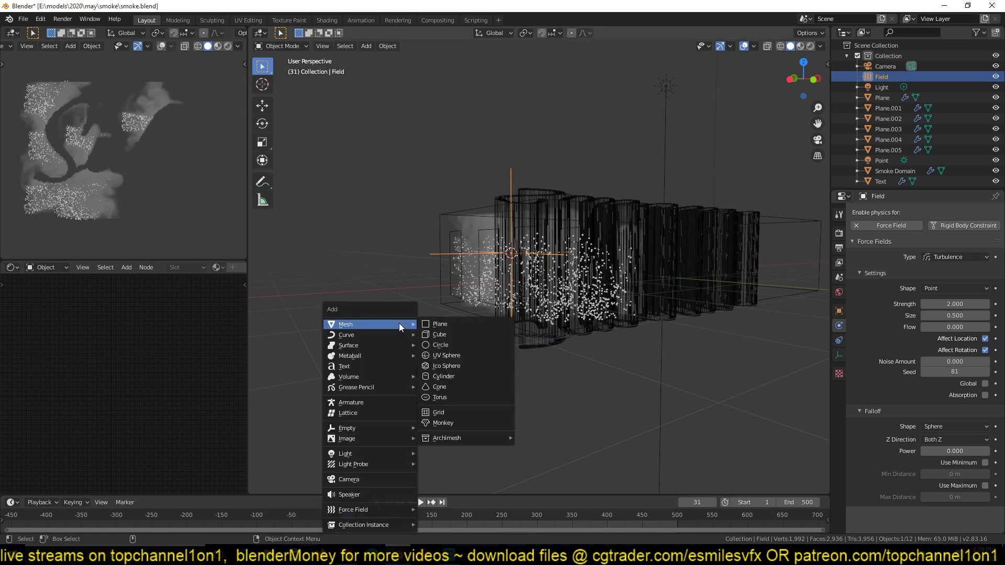
mouse_move(378, 510)
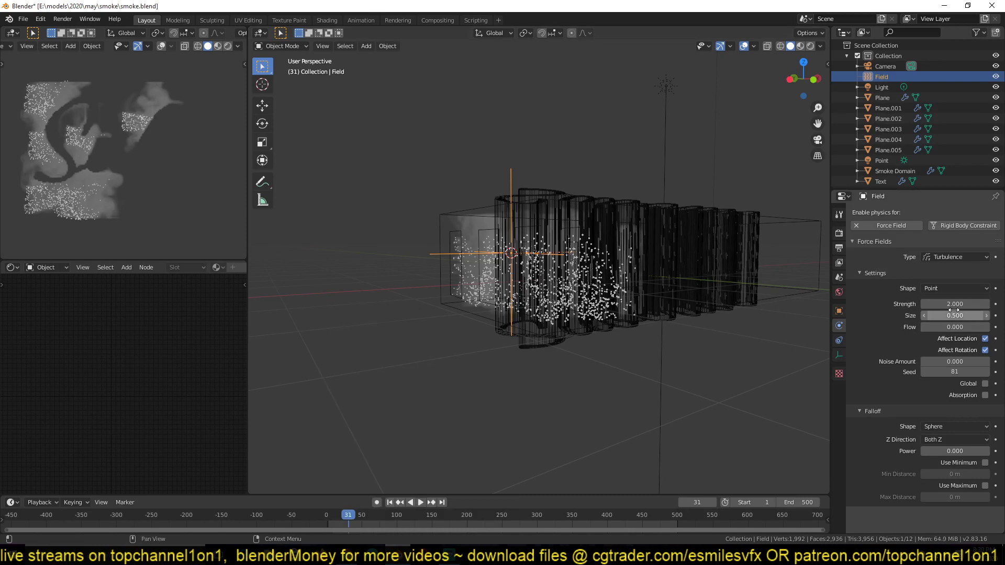
Orbit around the lettering to view the smoke from other angles
middle_drag(657, 304, 612, 360)
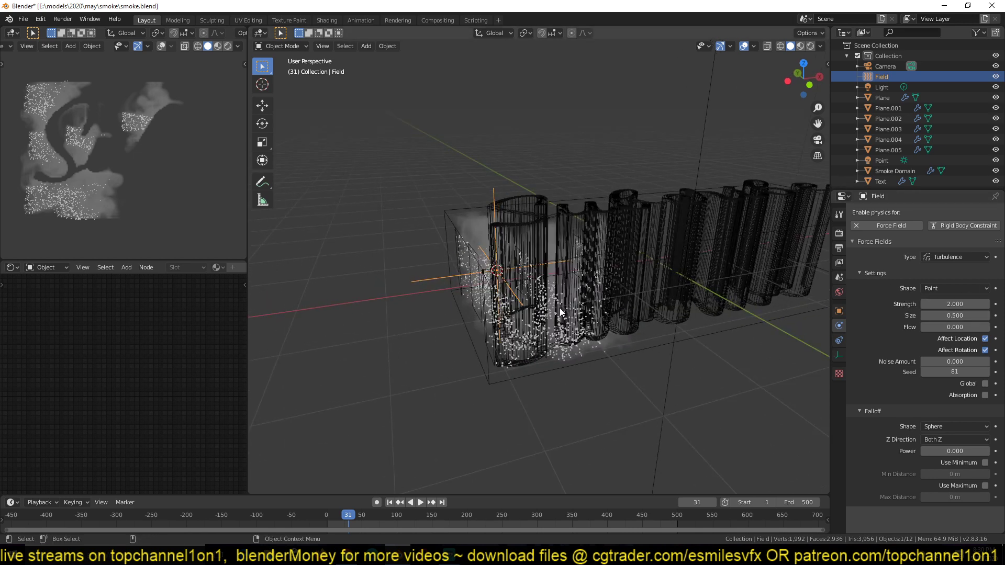
middle_drag(559, 308, 494, 348)
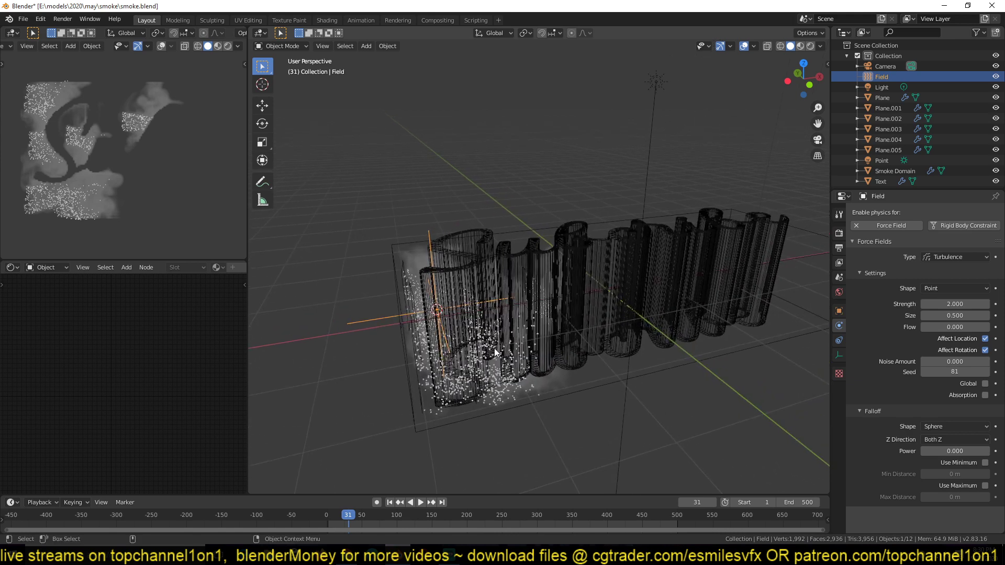
middle_drag(493, 348, 471, 340)
Select the emitter Plane and show its particle settings: 5000 particles, frames 1–500, lifetime 50
click(412, 291)
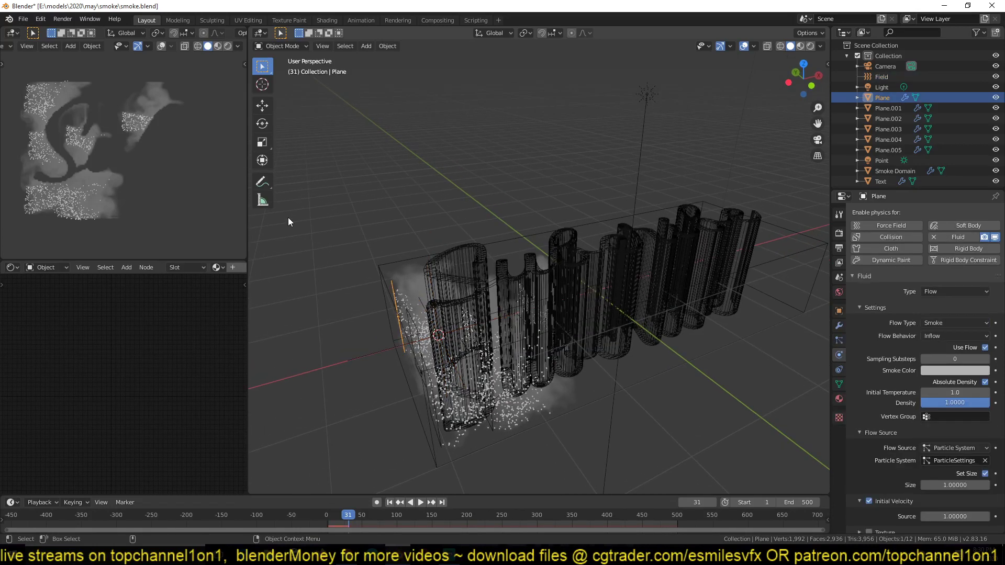
click(837, 340)
scroll(896, 346, down, 2)
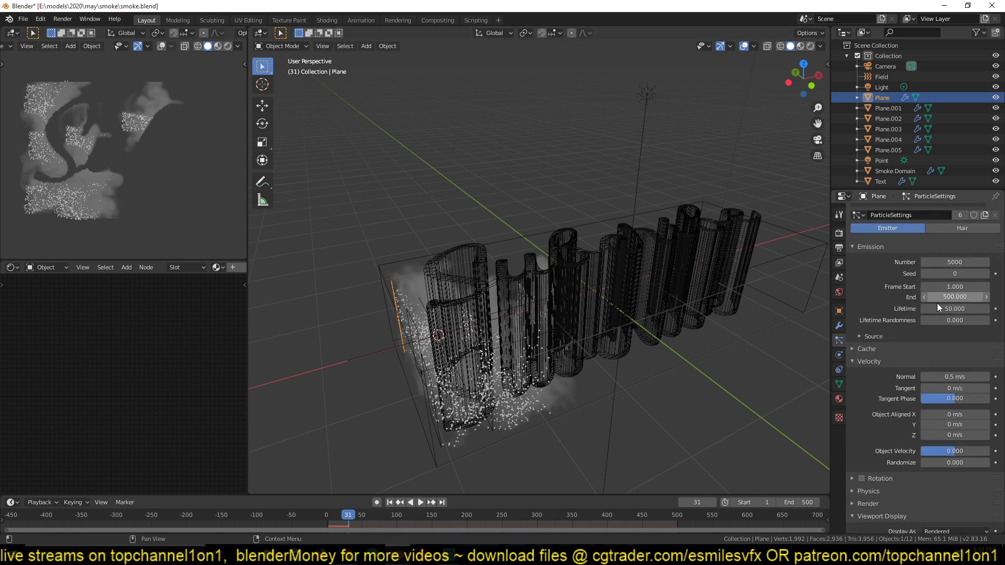
Play to frame 40, then view the smoke and letters in Top Orthographic and frame them
key(space)
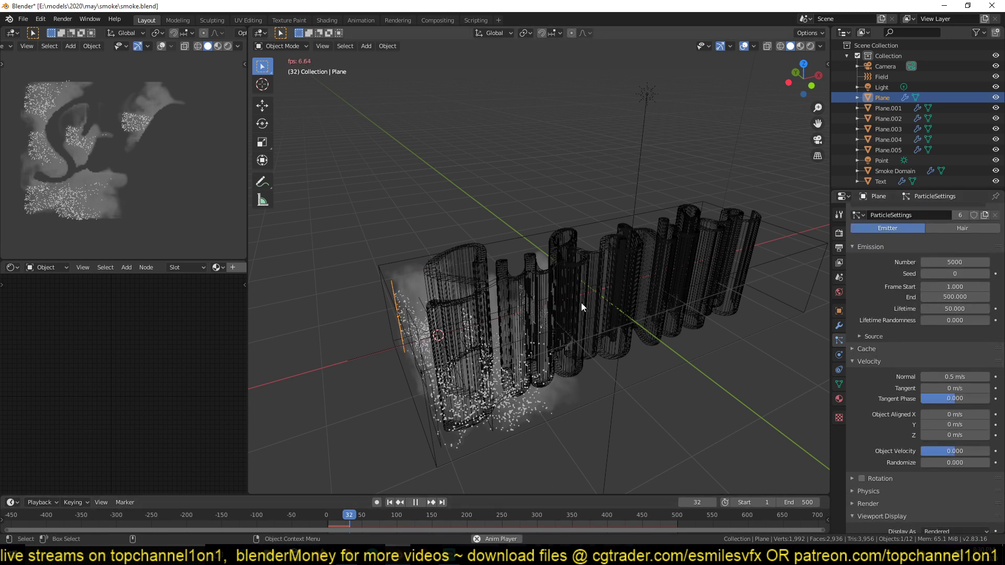
key(space)
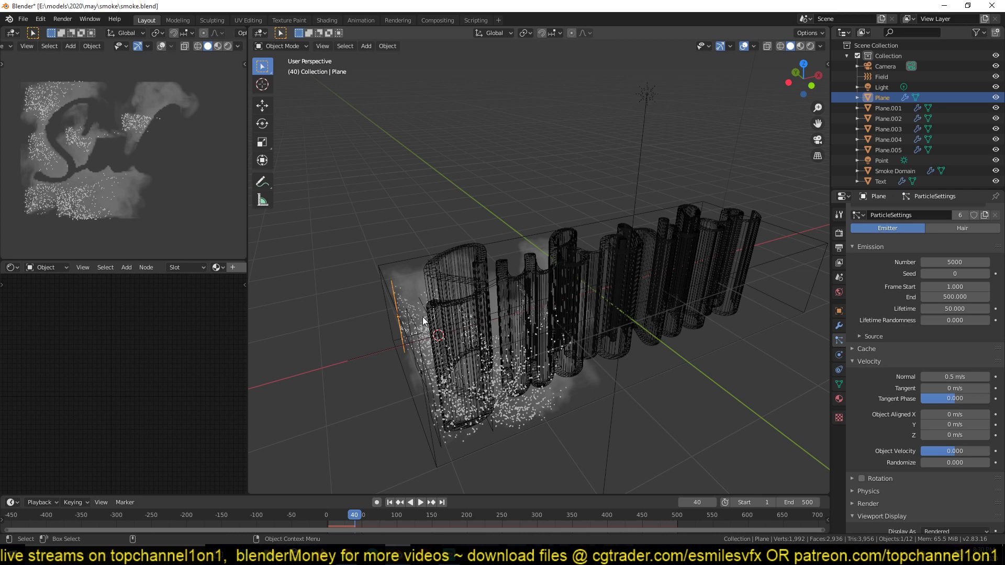
scroll(424, 321, up, 5)
middle_drag(425, 336, 390, 352)
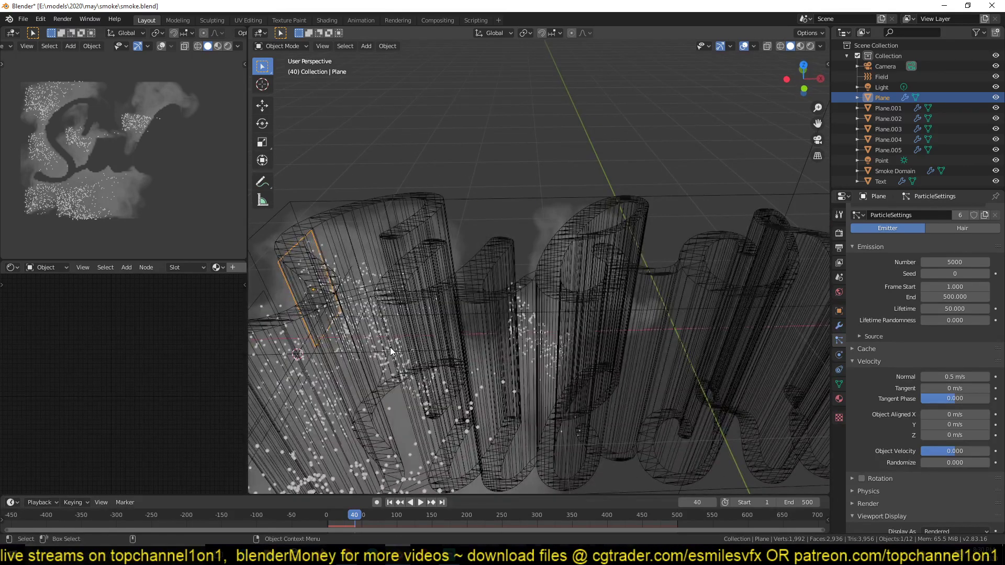
key(KP_7)
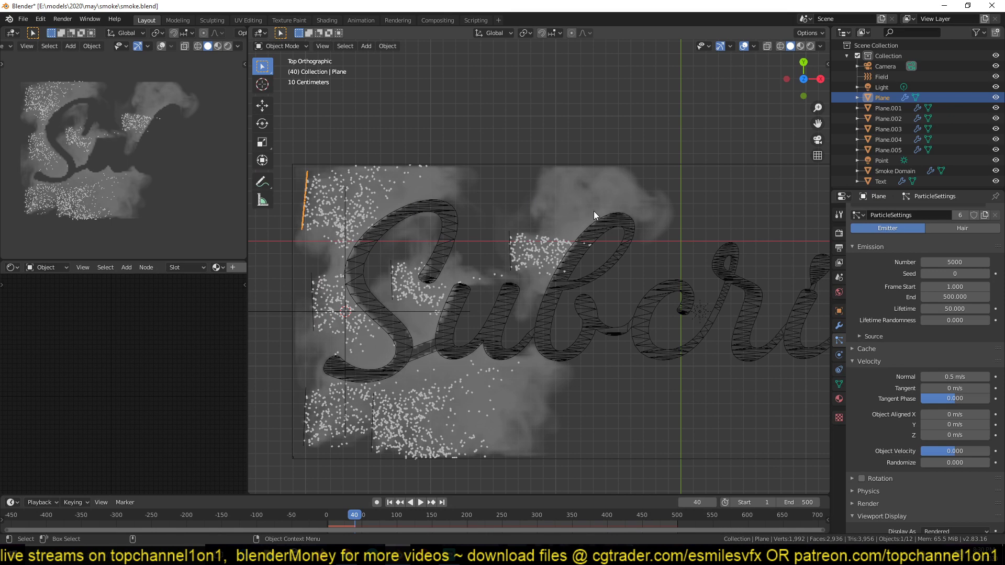
shift+middle_drag(623, 197, 651, 219)
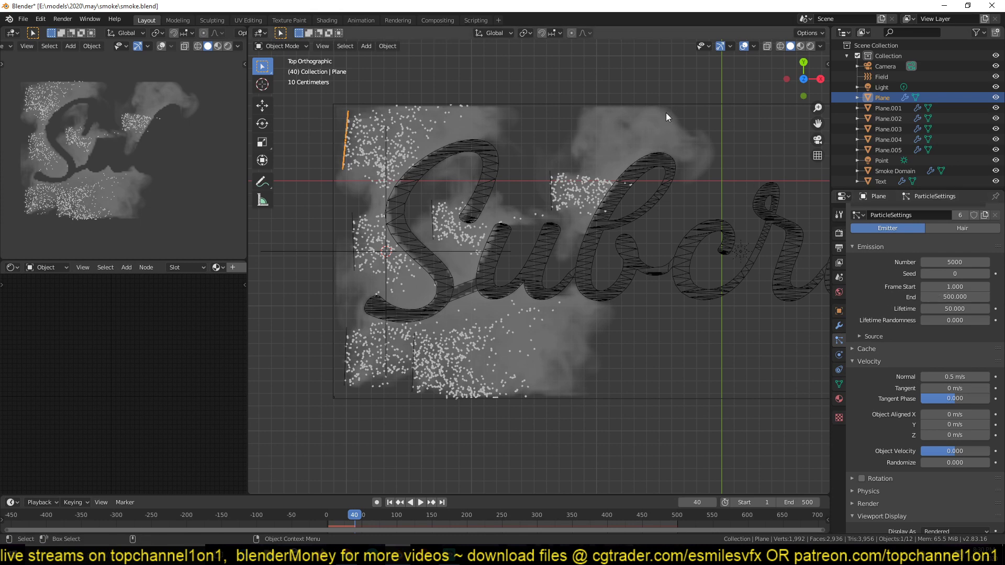
Select the Smoke Domain and set its fluid cache to Final, frames 1 to 500
click(635, 97)
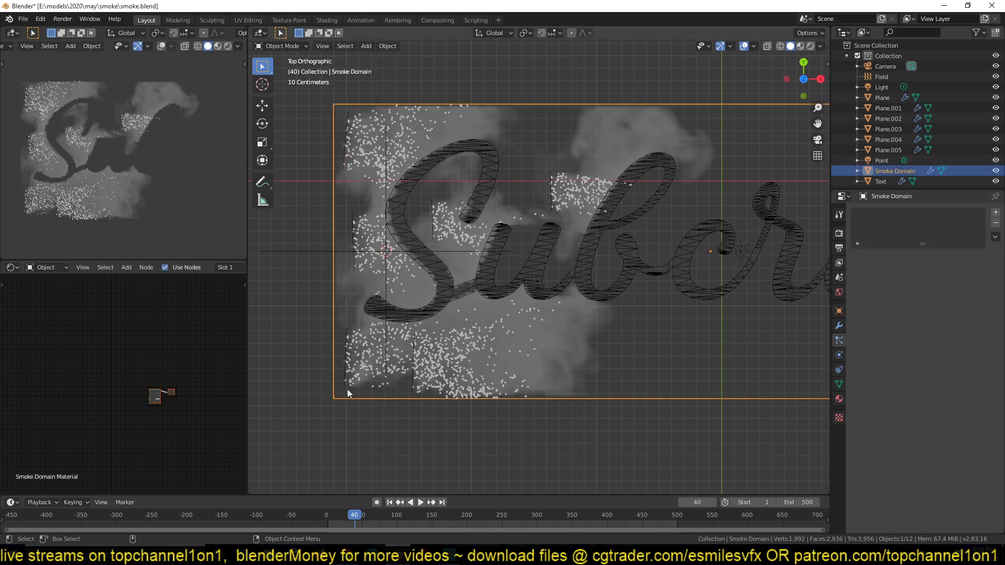
click(839, 356)
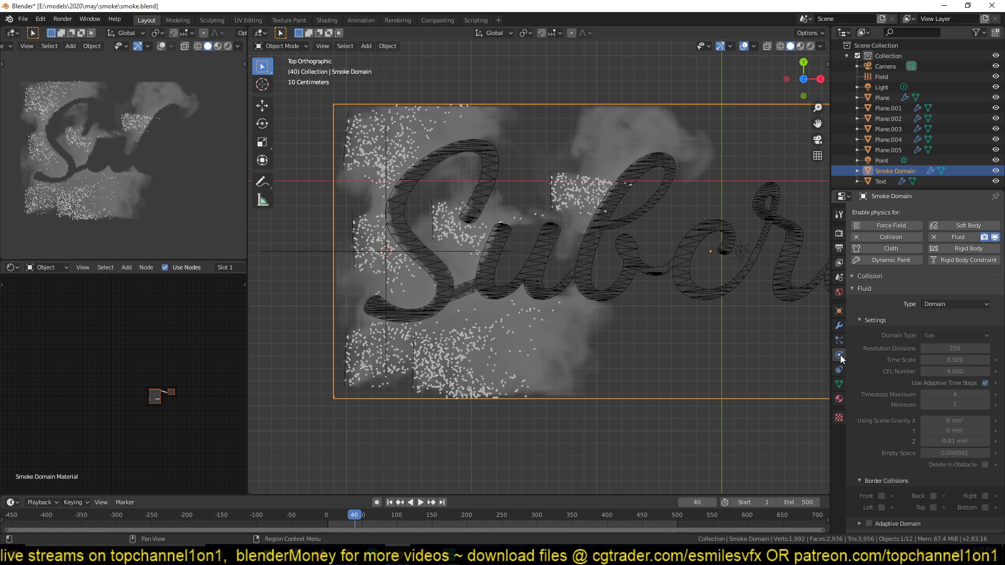
scroll(892, 481, down, 3)
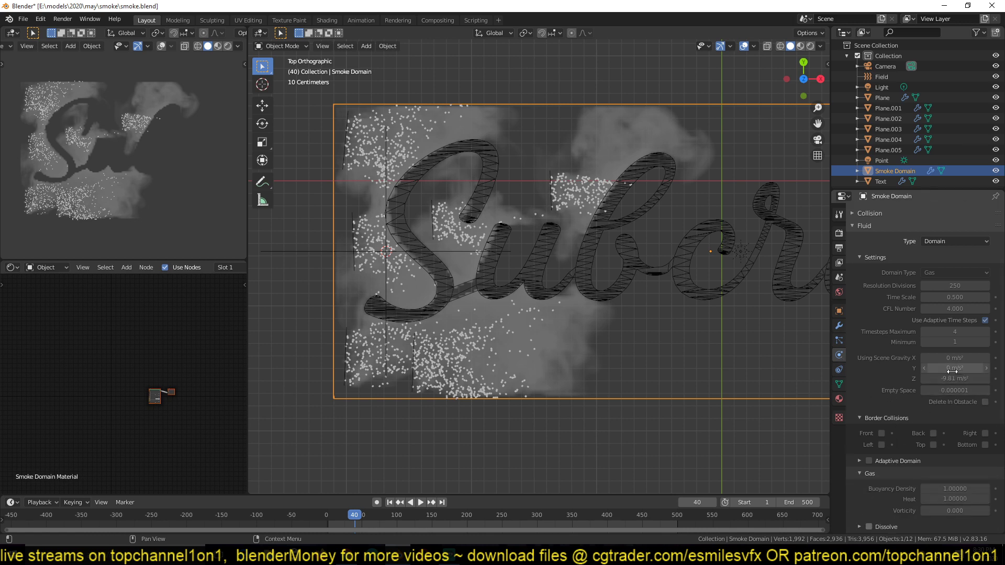
scroll(914, 415, down, 6)
scroll(907, 414, up, 6)
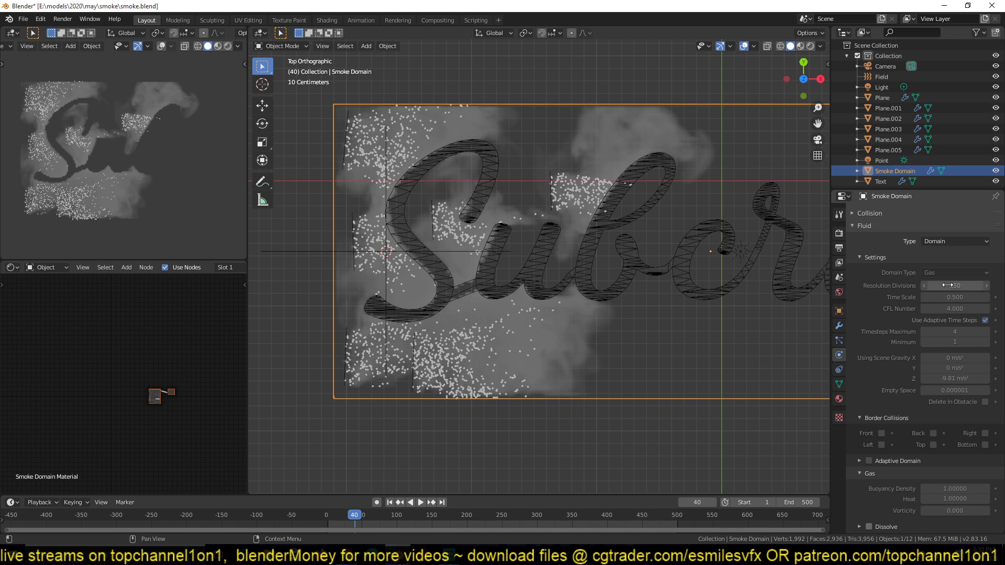
scroll(954, 381, down, 8)
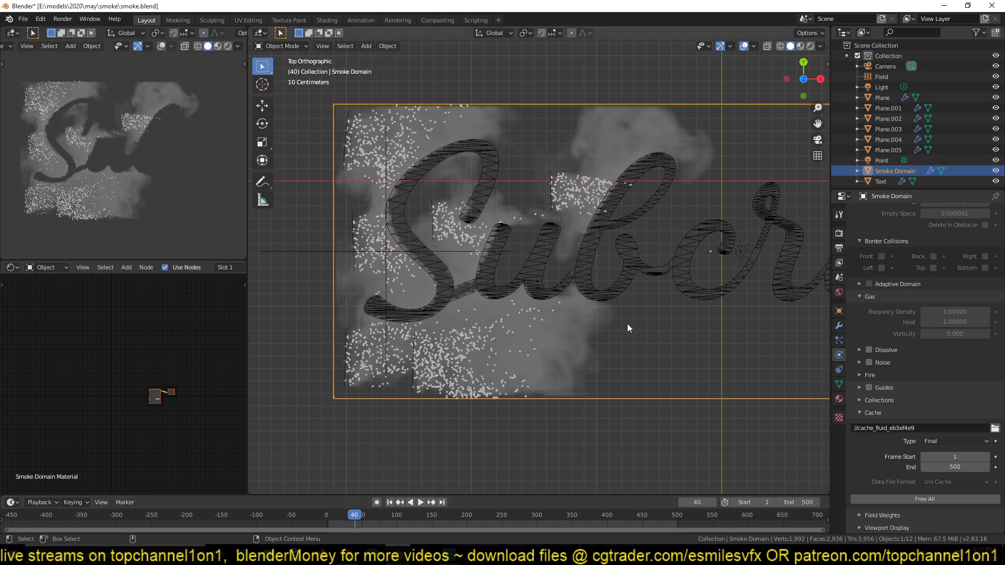
shift+middle_drag(649, 338, 615, 328)
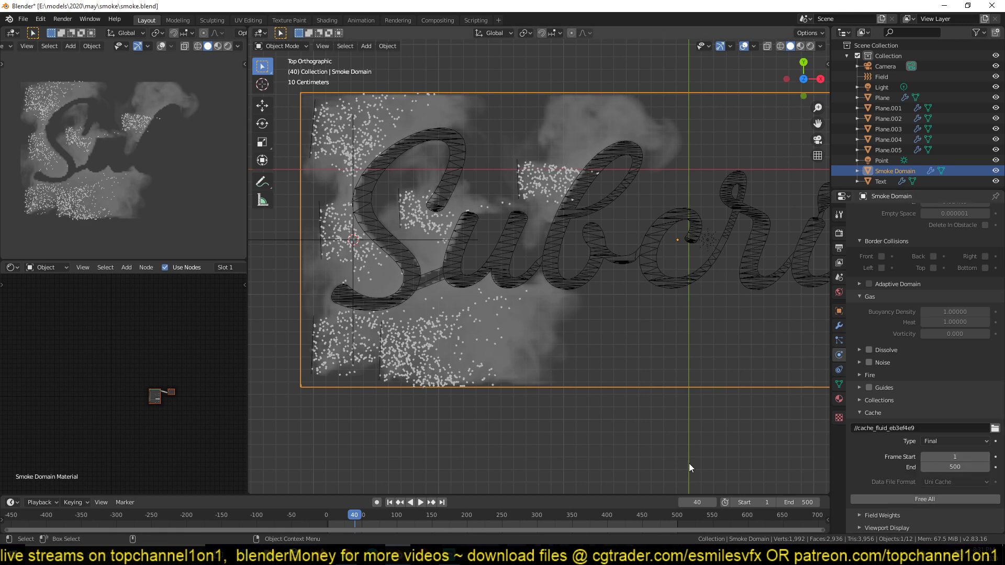
Inspect the Text's collision effector settings, then orbit and play the smoke simulation to frame 59
click(557, 259)
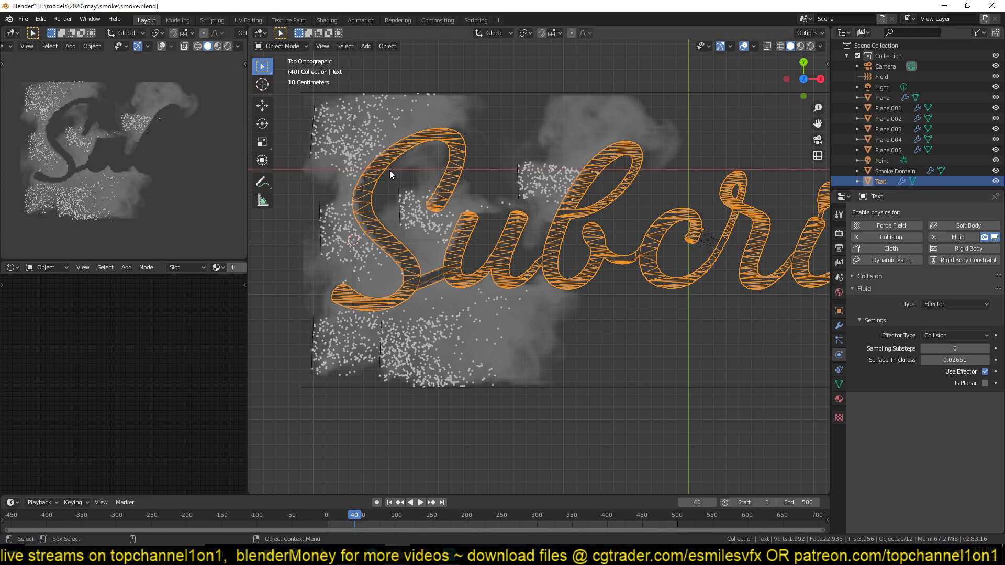
scroll(457, 197, down, 5)
middle_drag(457, 197, 630, 113)
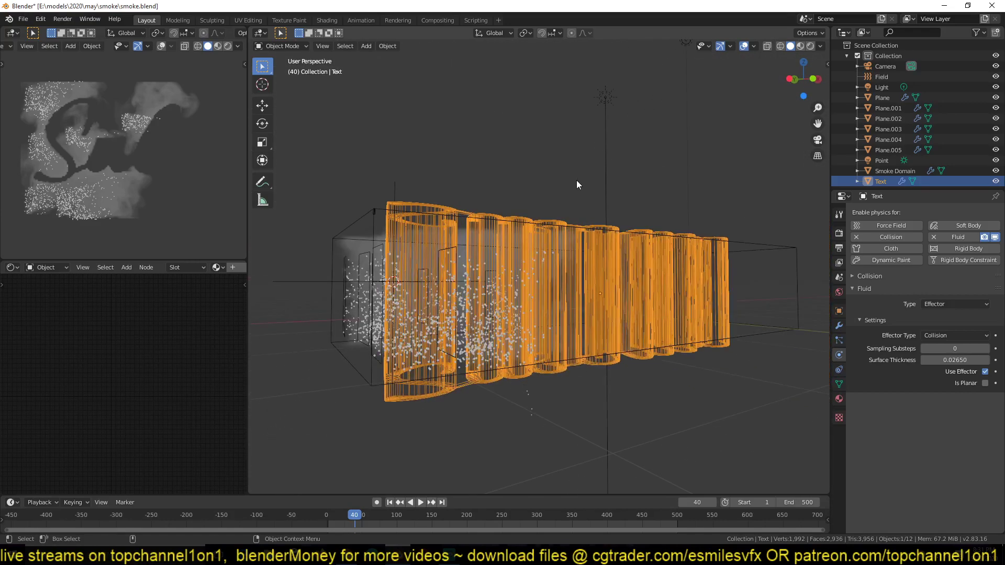
middle_drag(558, 182, 434, 273)
key(space)
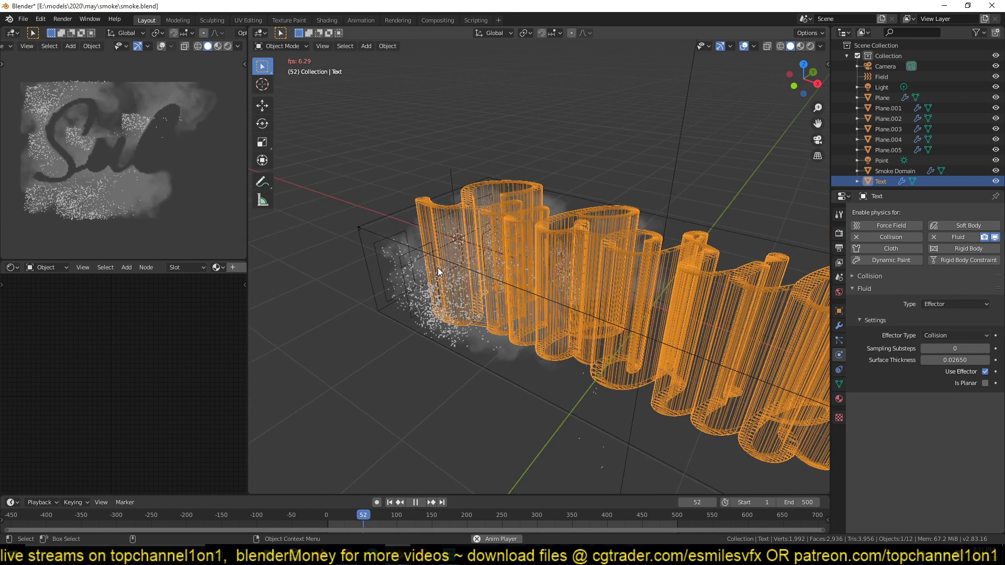
key(space)
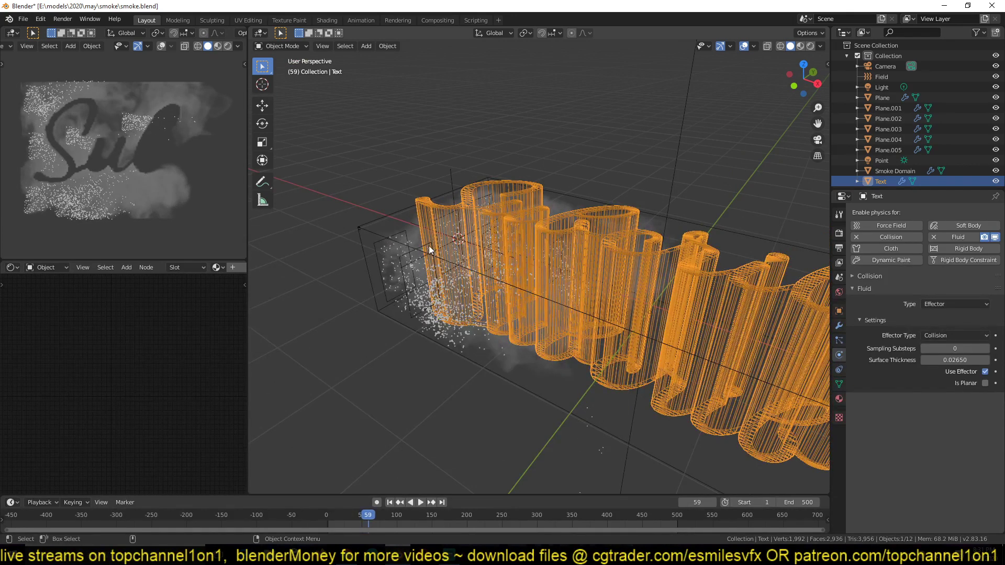
mouse_move(429, 245)
middle_down()
mouse_move(426, 224)
mouse_move(454, 252)
mouse_move(426, 233)
mouse_move(444, 257)
middle_up()
From a steeper top-down angle, select the emitter plane Plane.001 to review its smoke inflow
click(424, 227)
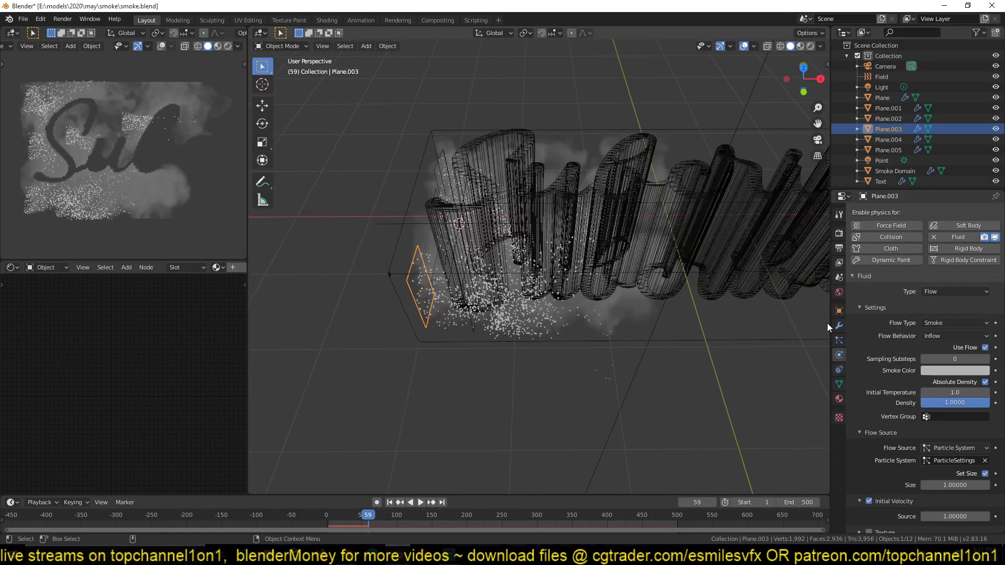
middle_drag(419, 194, 483, 223)
click(483, 223)
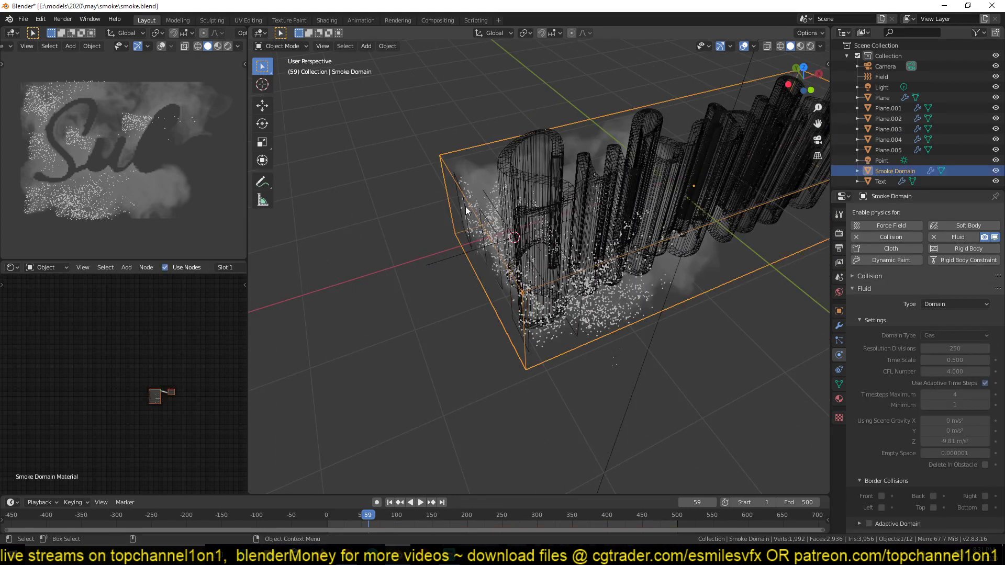
click(477, 210)
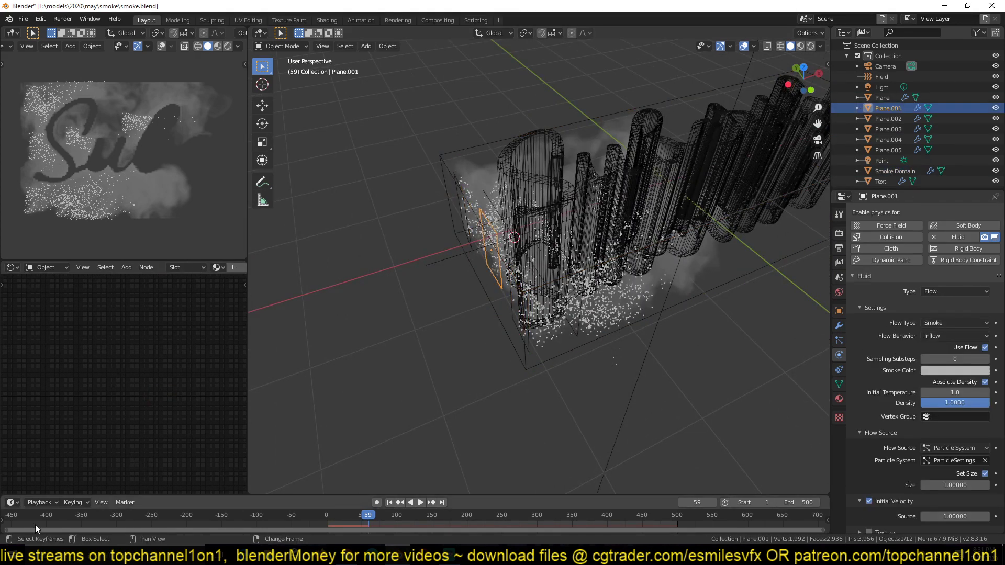
Replay the smoke simulation from the first frame, pausing at 12 and stopping at frame 44
key(shift+Left)
key(space)
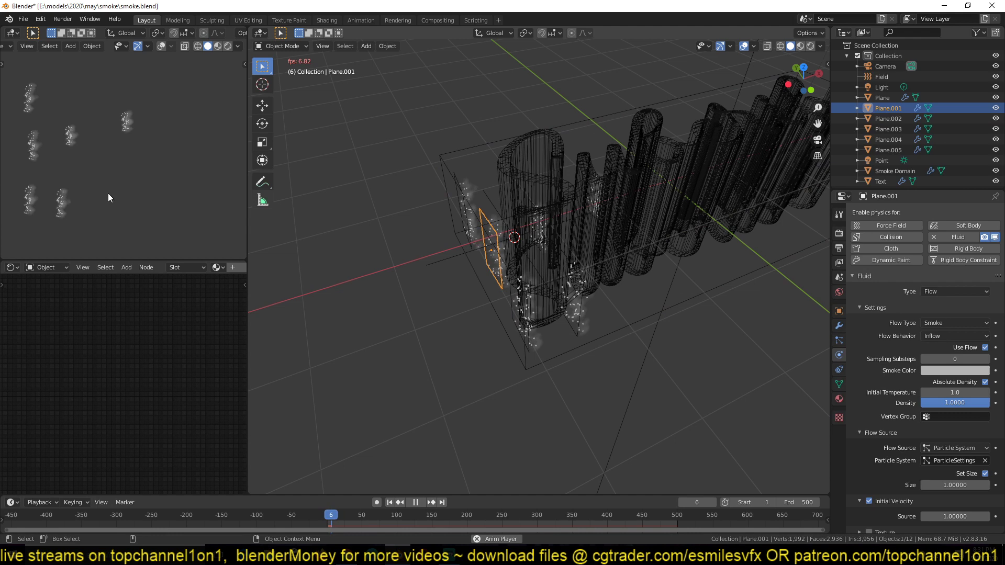
key(space)
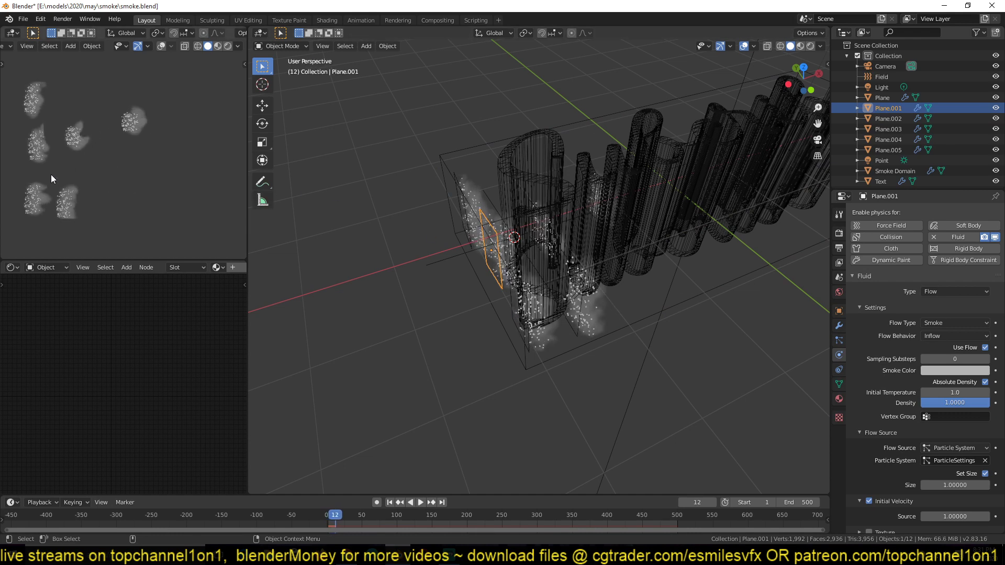
key(space)
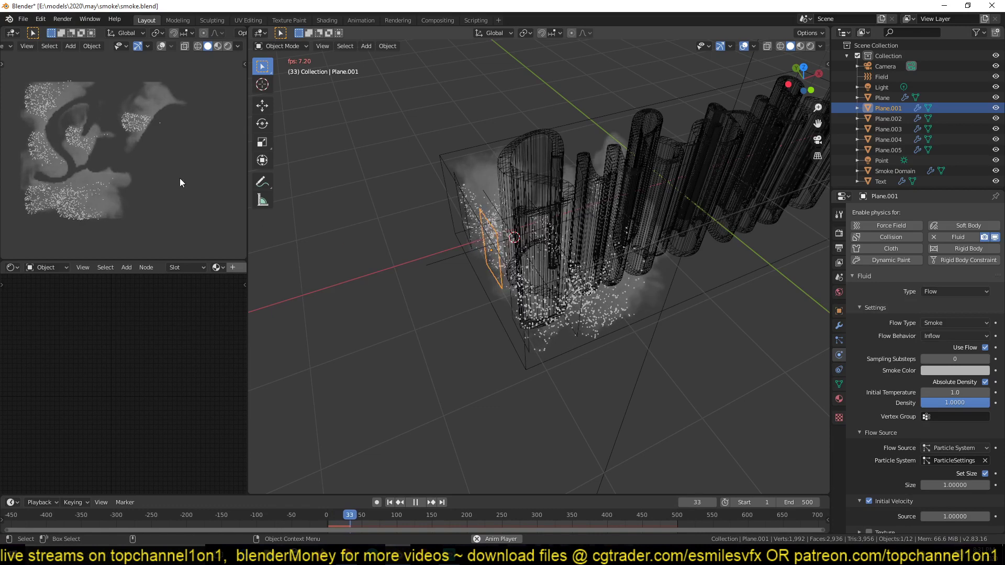
key(space)
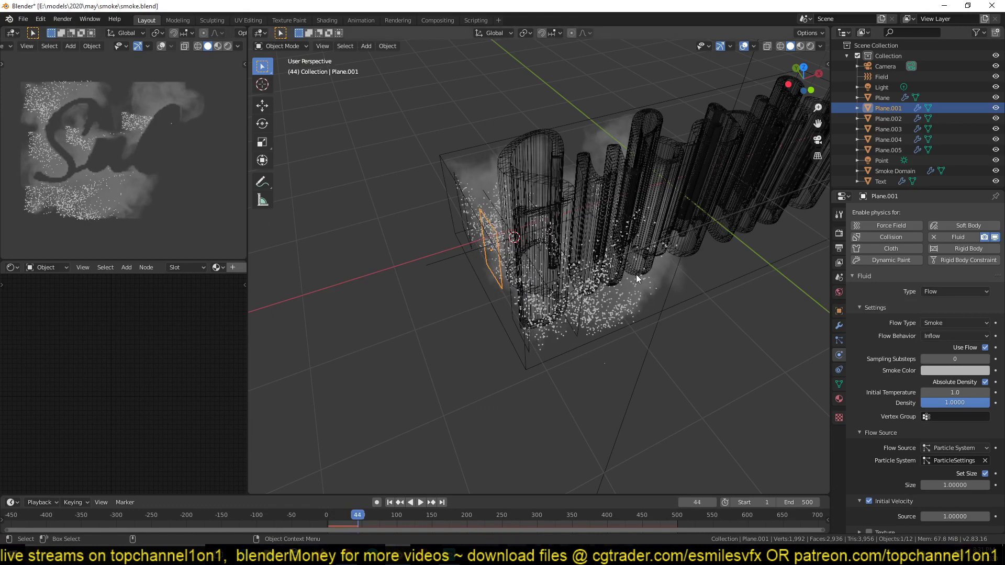
middle_drag(398, 220, 366, 235)
Check that Plane's fluid type is Flow, with Inflow behaviour and a particle-system flow source
click(434, 204)
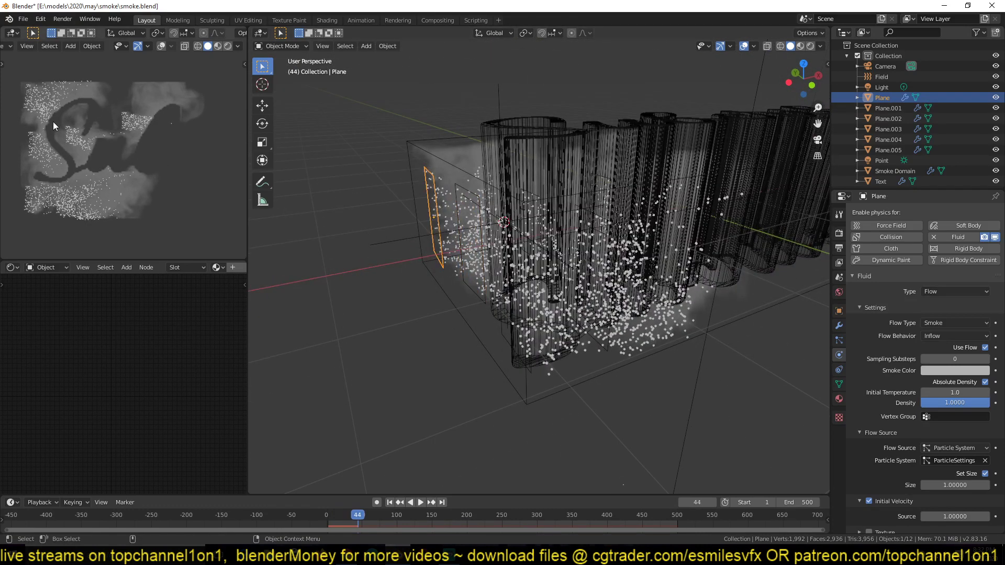
scroll(456, 189, up, 3)
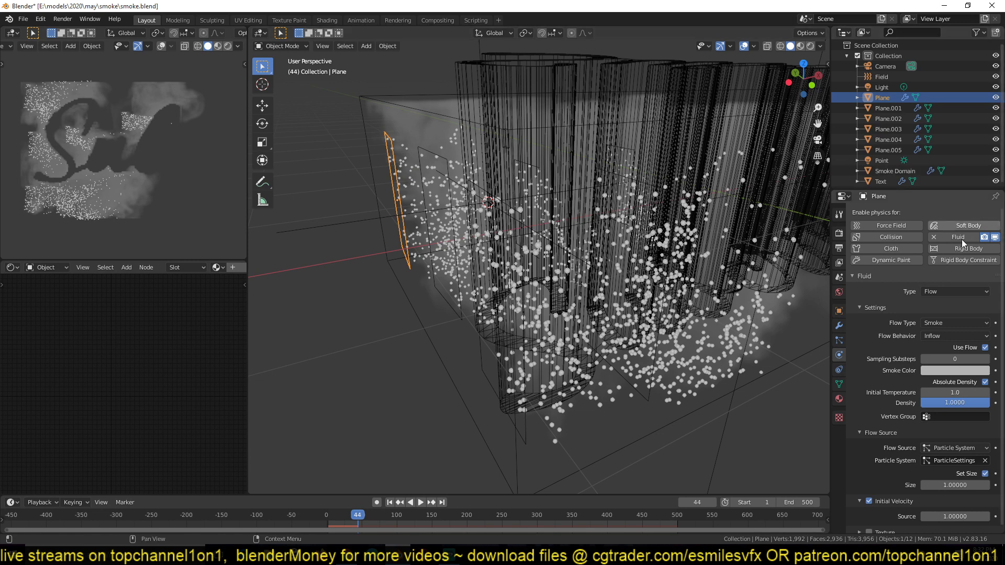
click(949, 296)
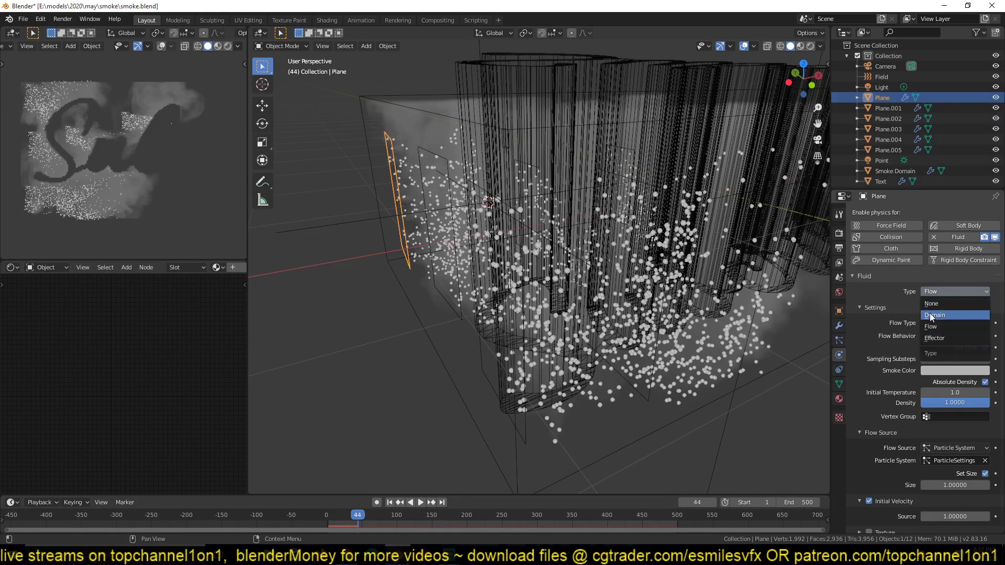
click(913, 345)
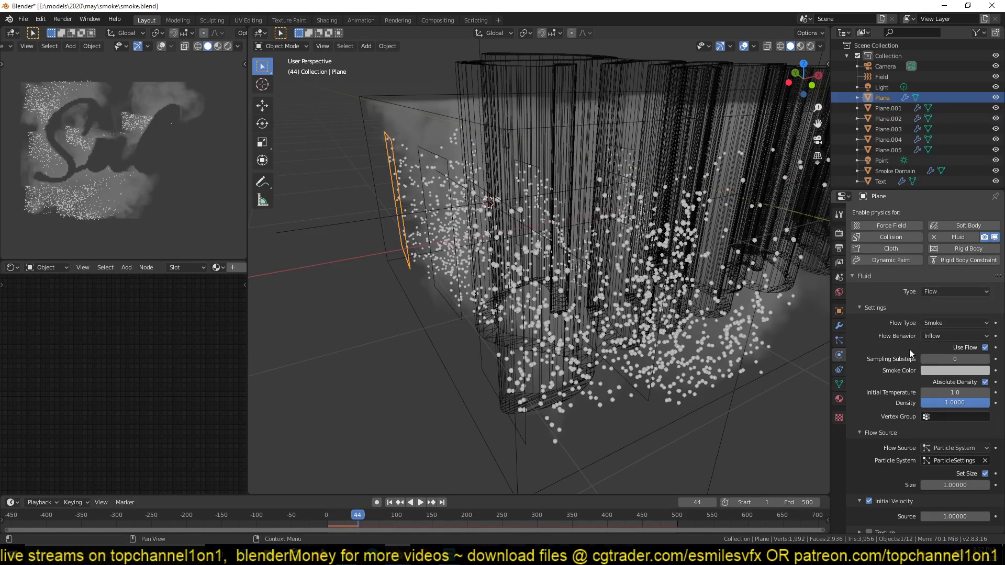
click(942, 335)
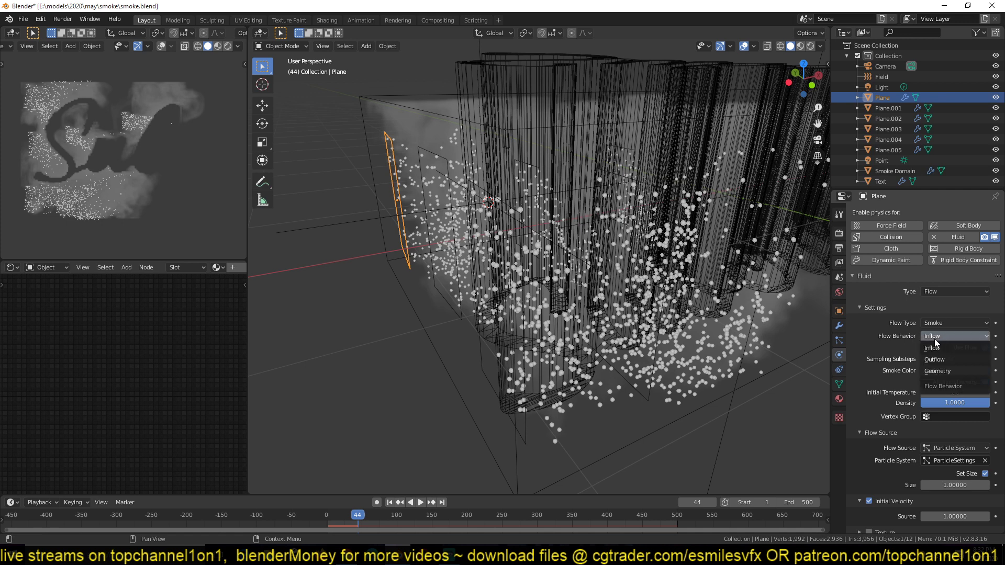
scroll(944, 349, down, 1)
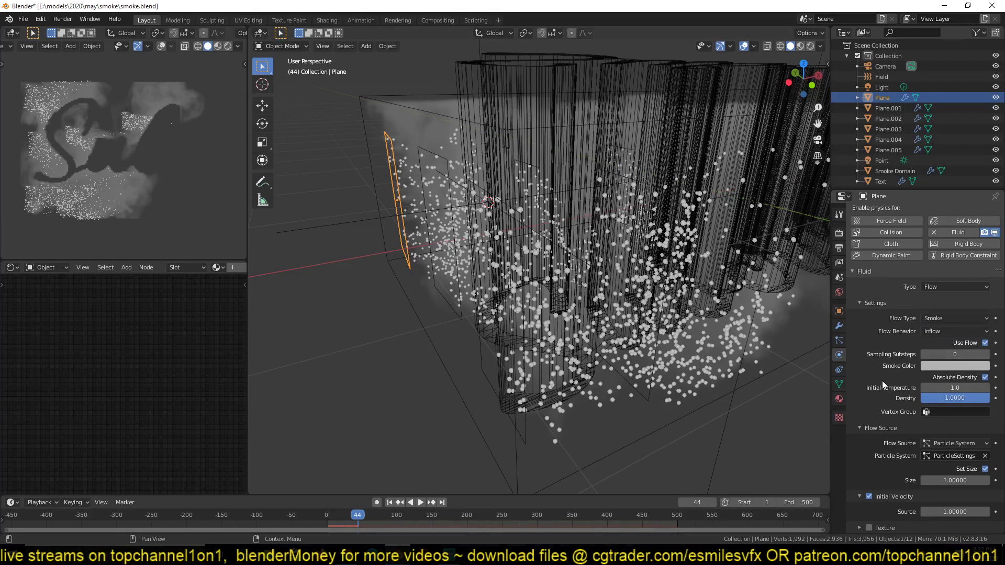
click(937, 444)
Recentre the view on the domain and replay the simulation from frame 0 to frame 18
middle_drag(661, 273, 625, 332)
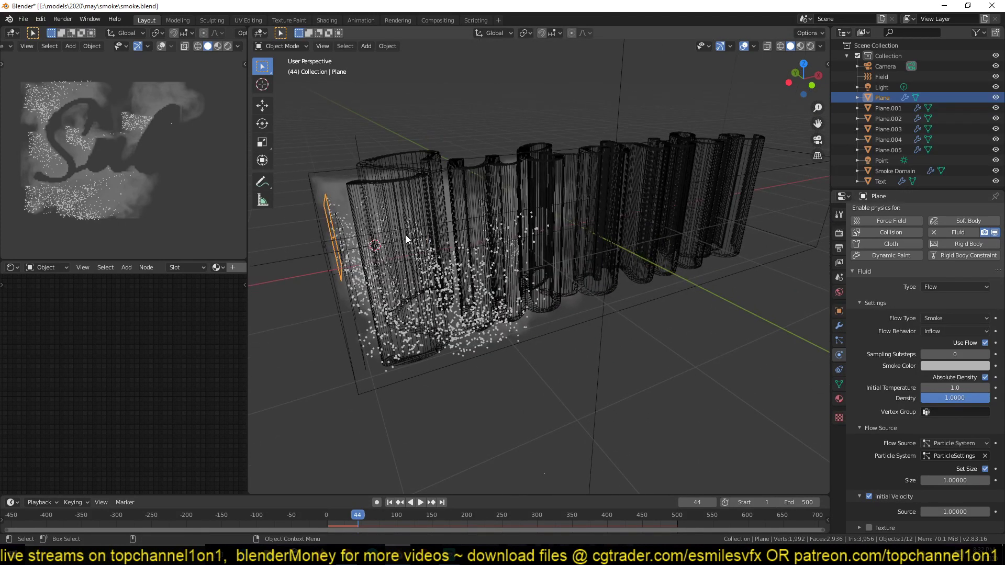
shift+middle_drag(373, 206, 419, 199)
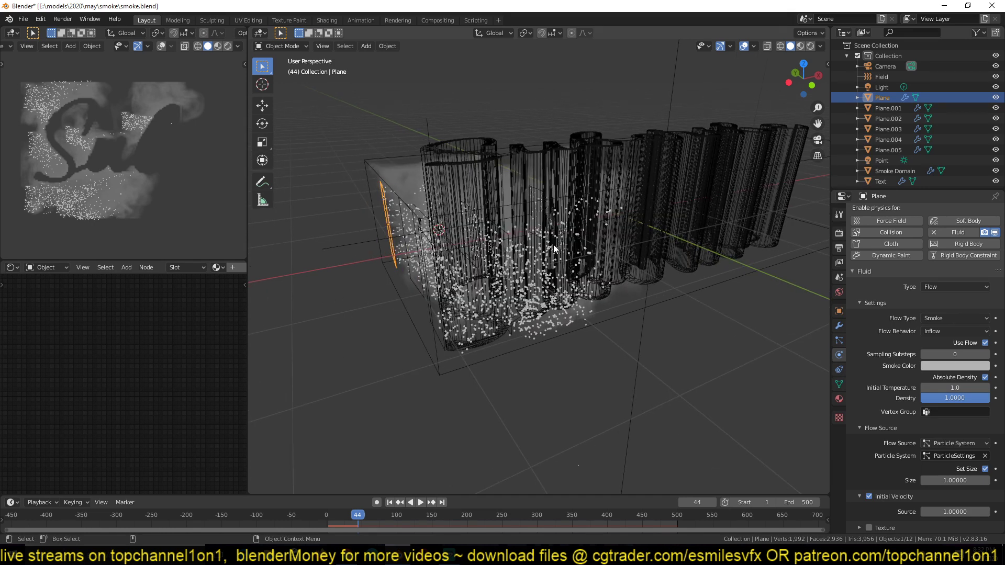
click(322, 526)
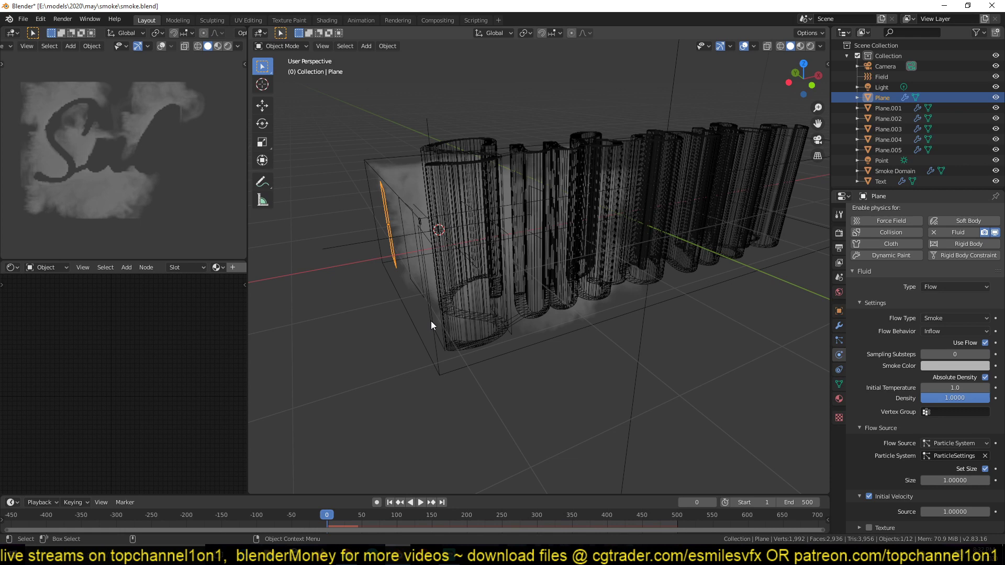
key(space)
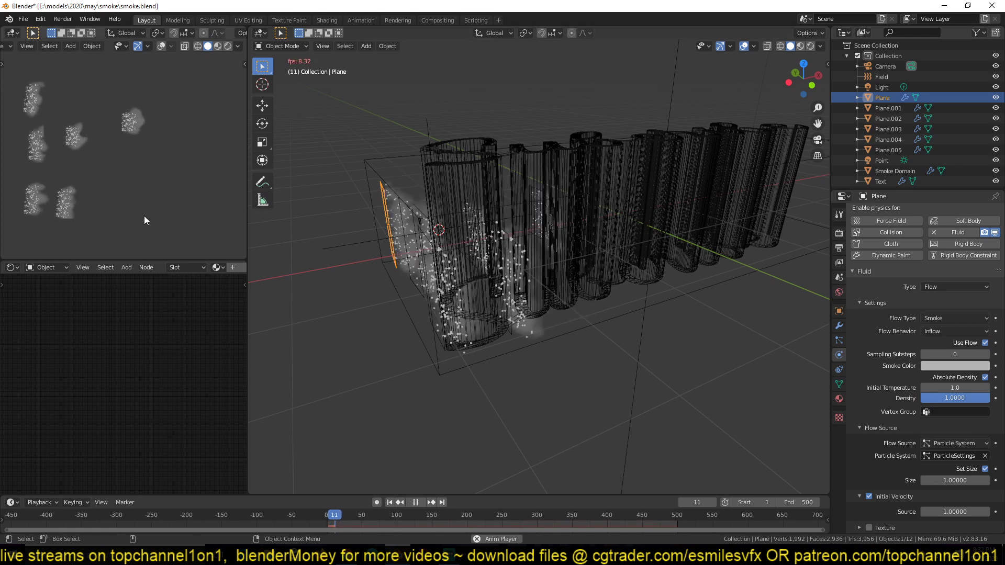
key(space)
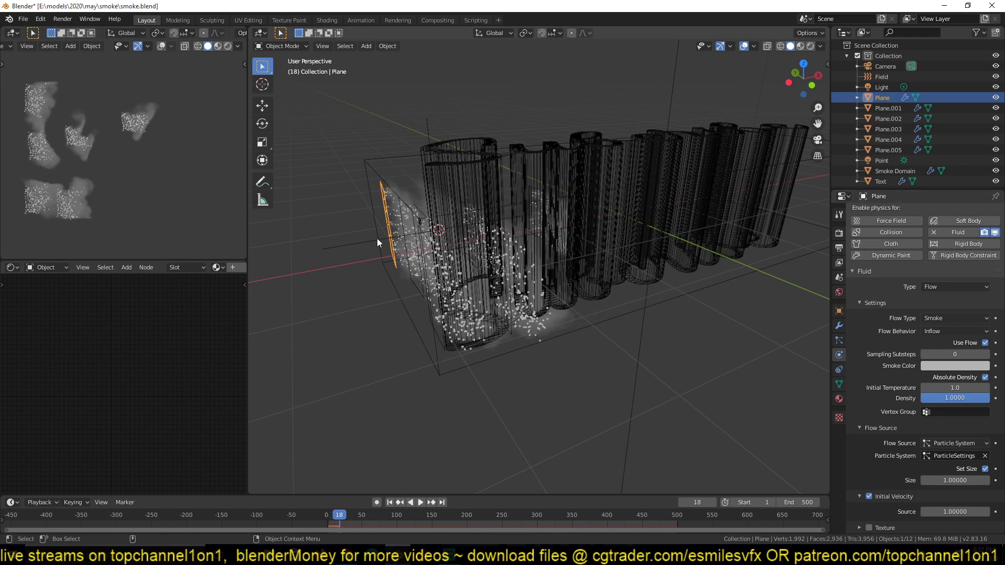
Show Plane's particle Field Weights, with Gravity at 0.326 and all other weights at 1.000
click(839, 340)
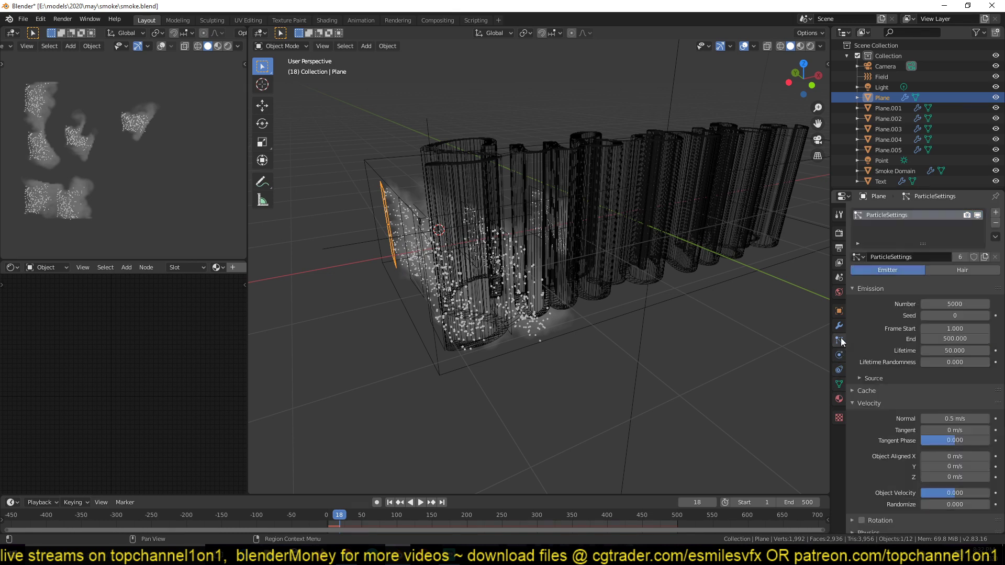
scroll(910, 413, down, 10)
scroll(911, 414, down, 1)
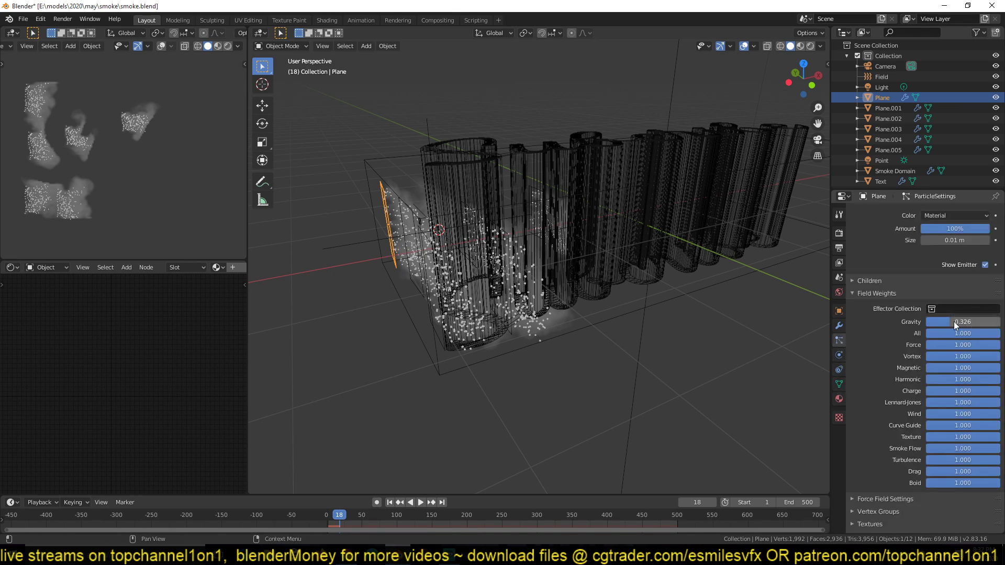
shift+middle_drag(403, 226, 477, 278)
click(458, 259)
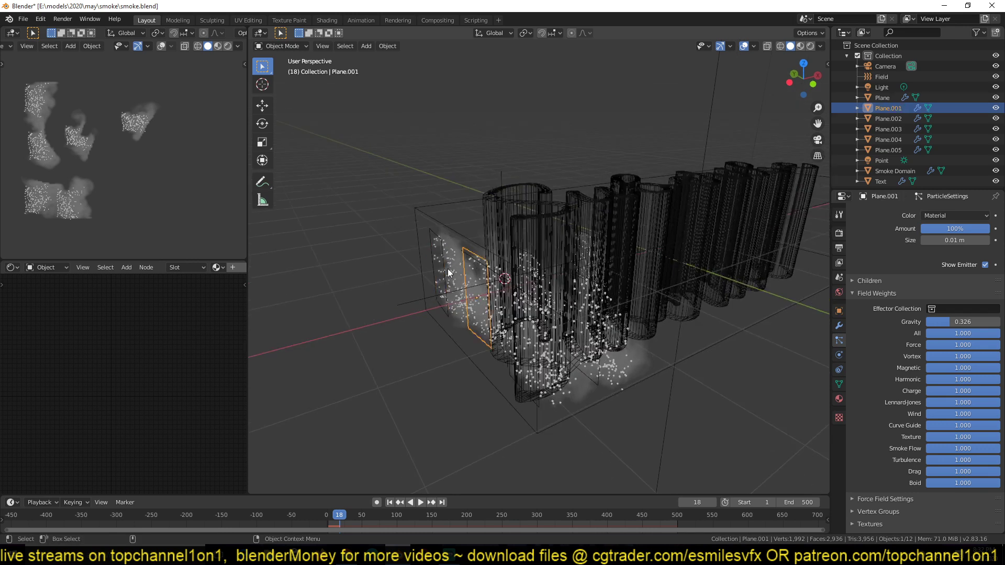
click(448, 272)
In top view, duplicate an emitter plane to the text's lower right end, rotate it, and test playback
key(KP_7)
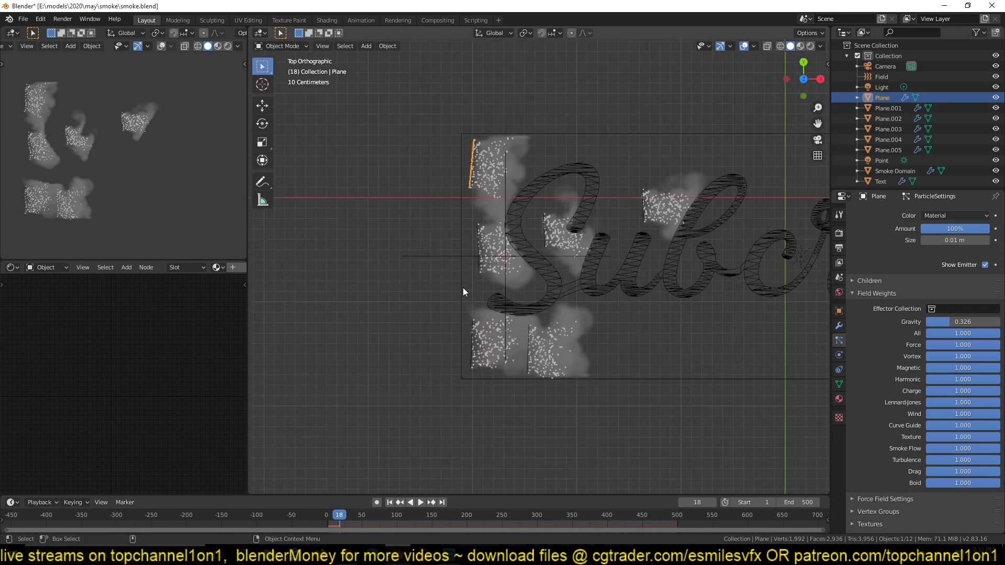
scroll(465, 257, down, 4)
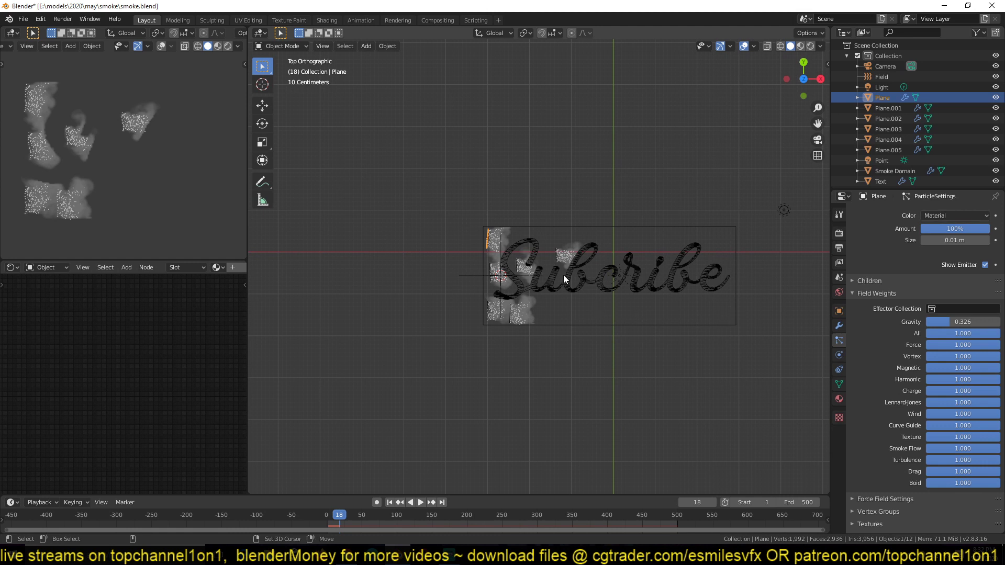
key(shift+d)
click(801, 338)
key(r)
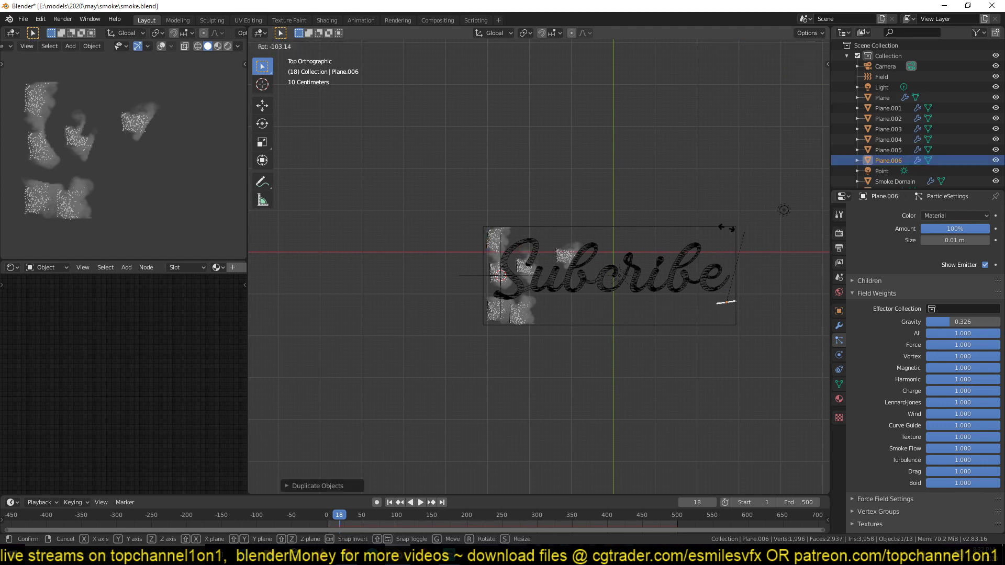
click(710, 228)
key(space)
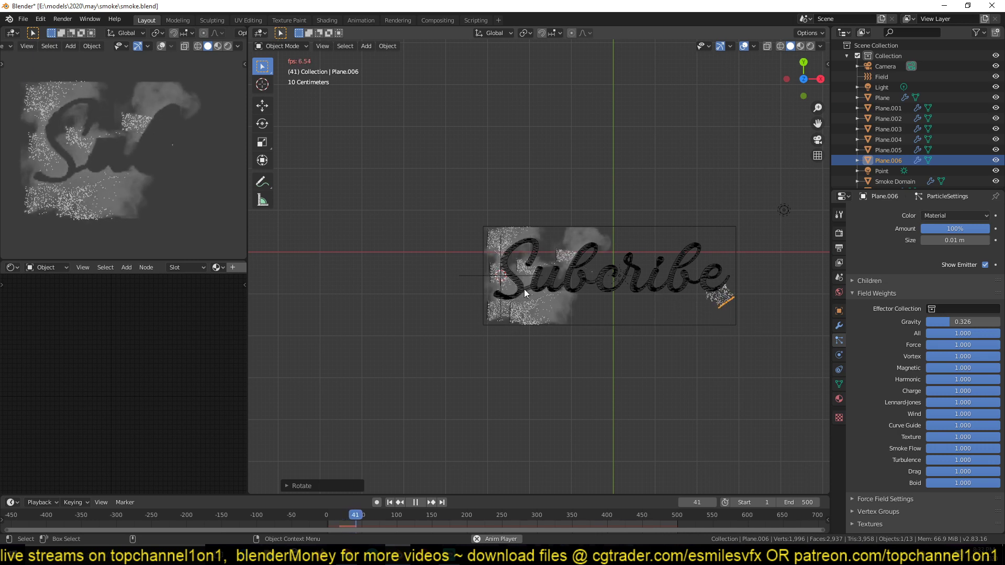
key(space)
Move Plane.006 slightly down and left and replay the simulation from the start
key(g)
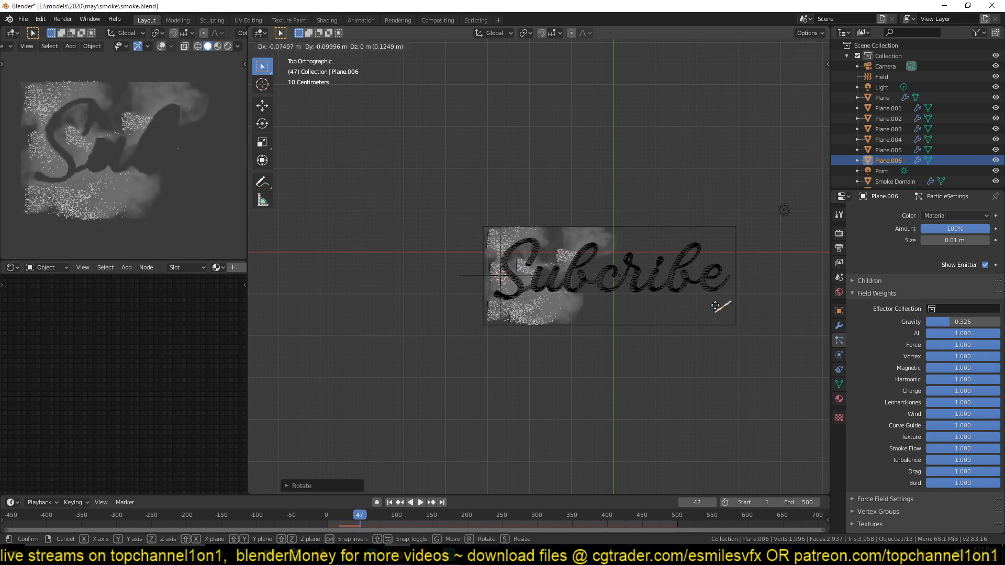
click(716, 314)
key(shift+Left)
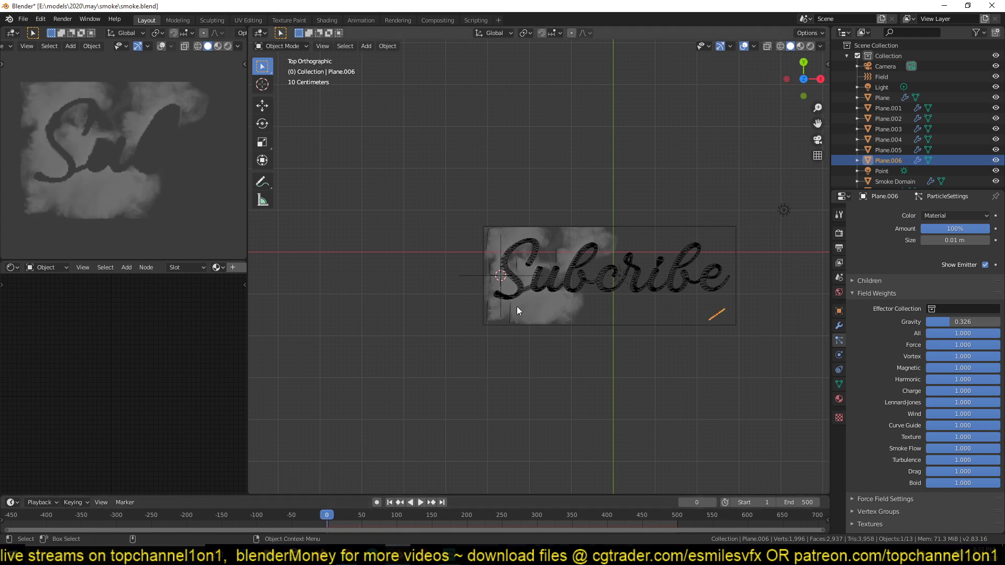
key(space)
scroll(714, 318, up, 4)
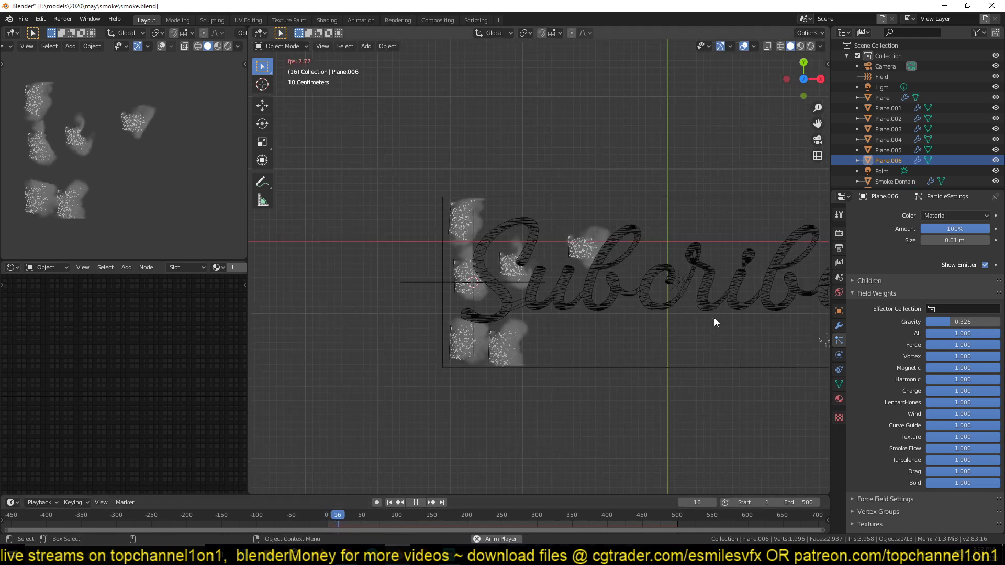
shift+middle_drag(642, 320, 462, 323)
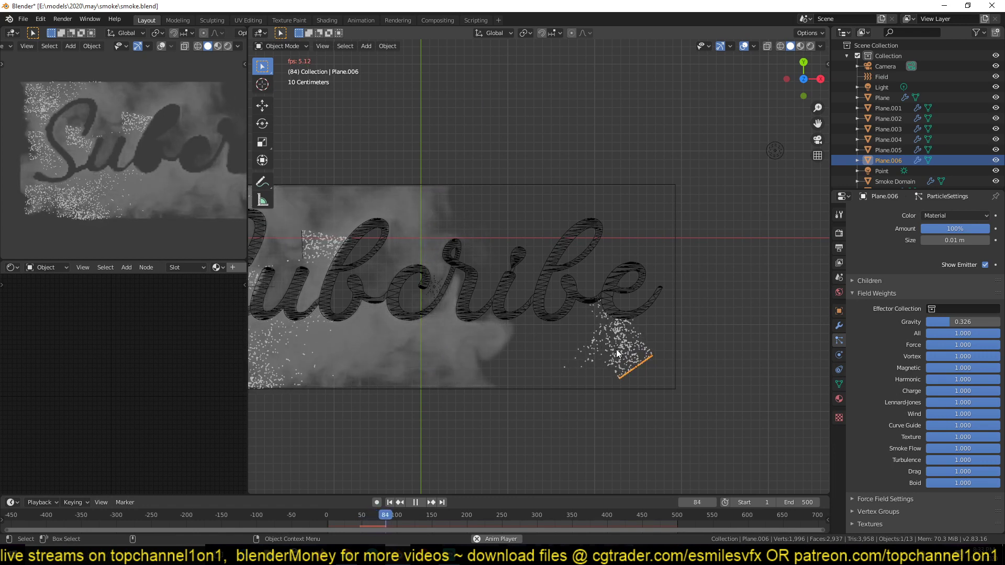
key(space)
Continue playback to frame 91 and select the Smoke Domain box
scroll(616, 346, down, 5)
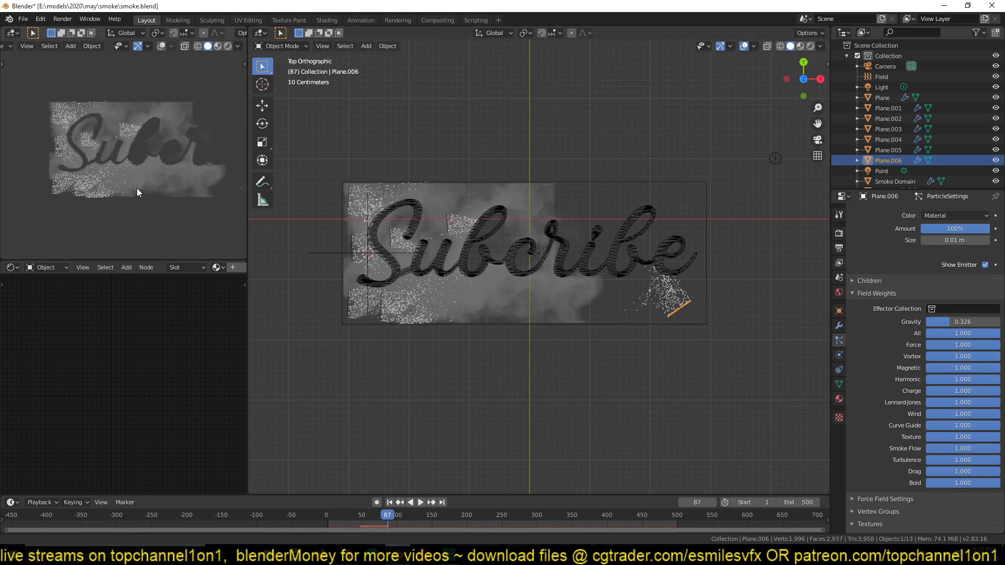
scroll(137, 188, down, 2)
key(space)
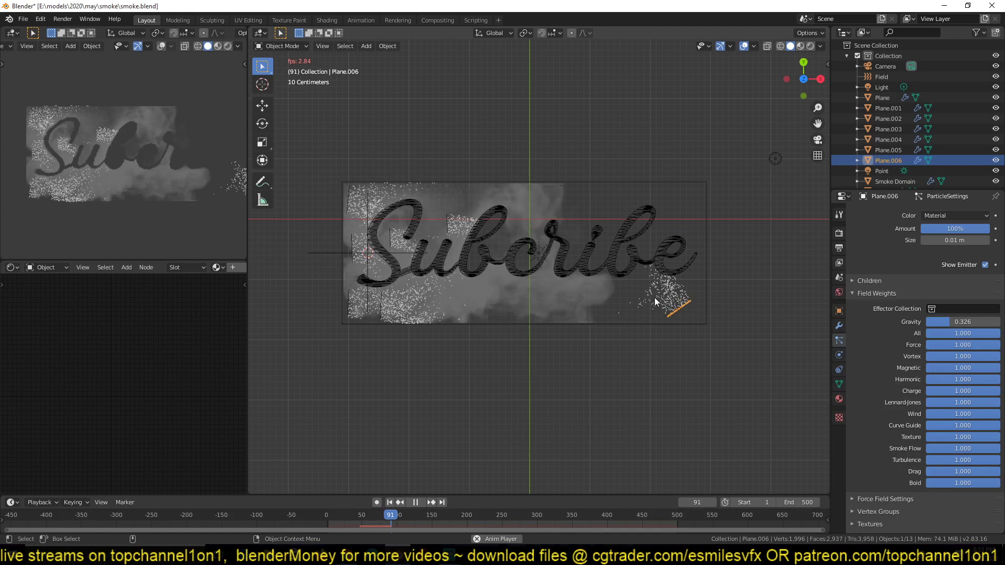
key(space)
click(628, 325)
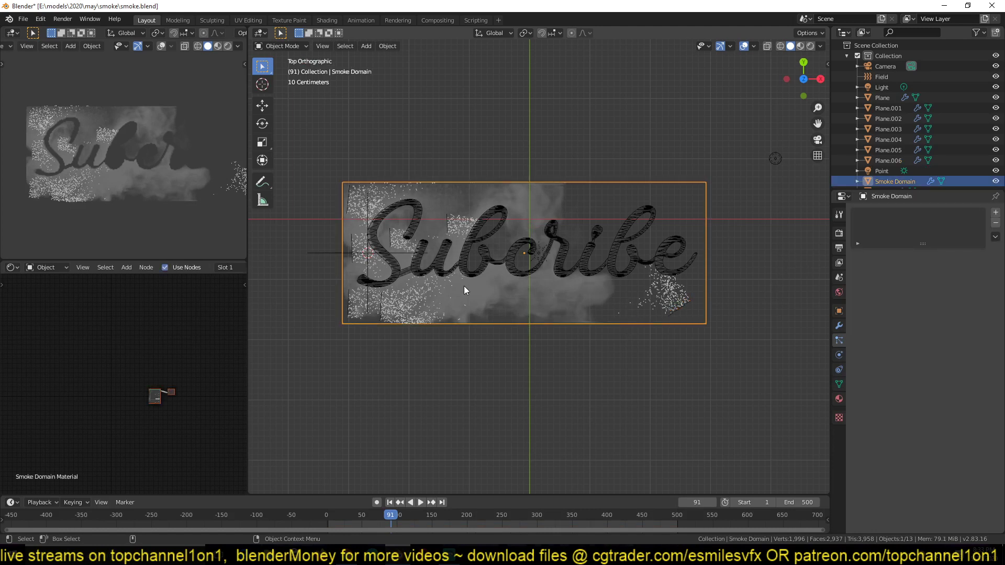
Check the Smoke Domain's Object and Particles tabs, then scroll its Physics settings down to Fluid Cache
click(840, 311)
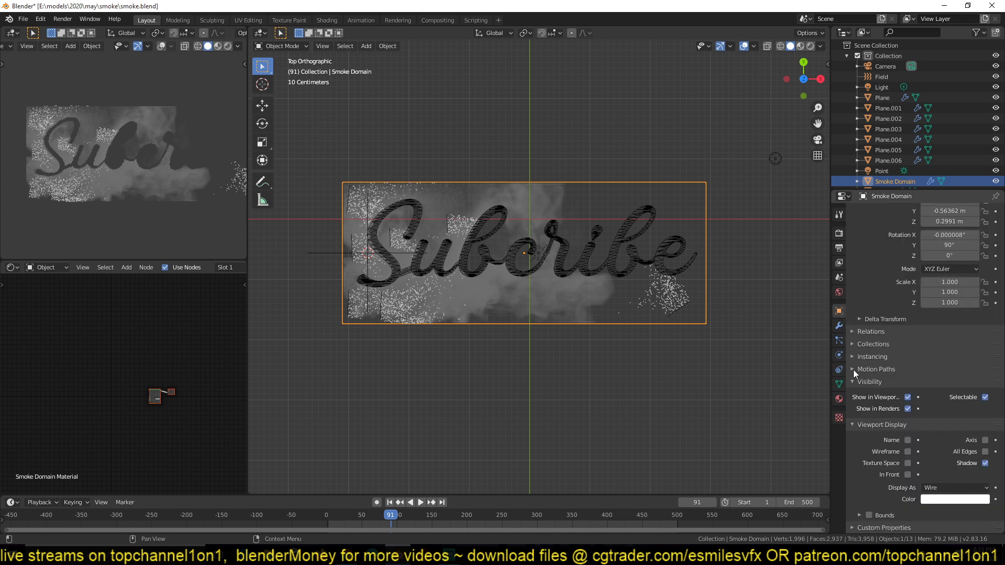
click(838, 341)
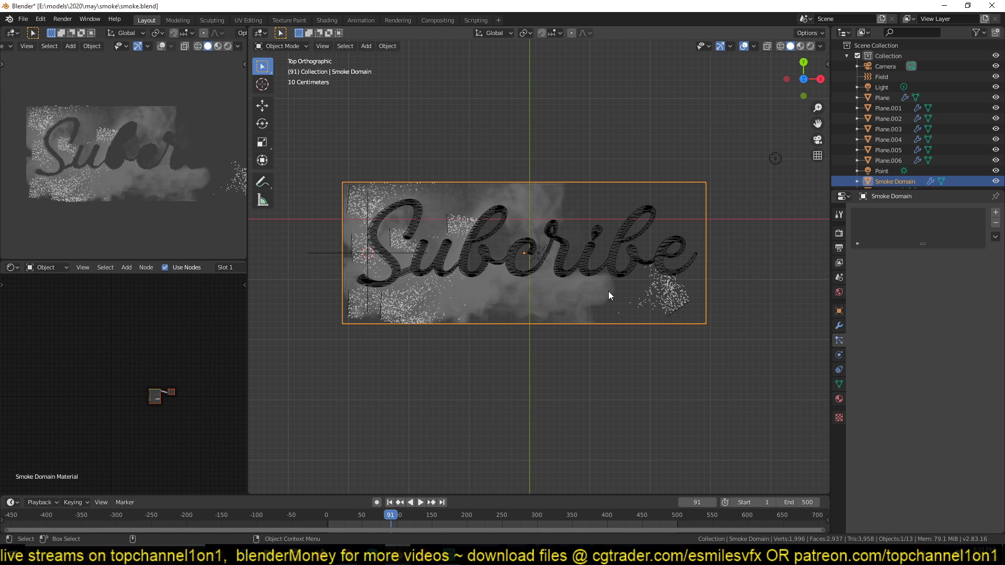
click(841, 358)
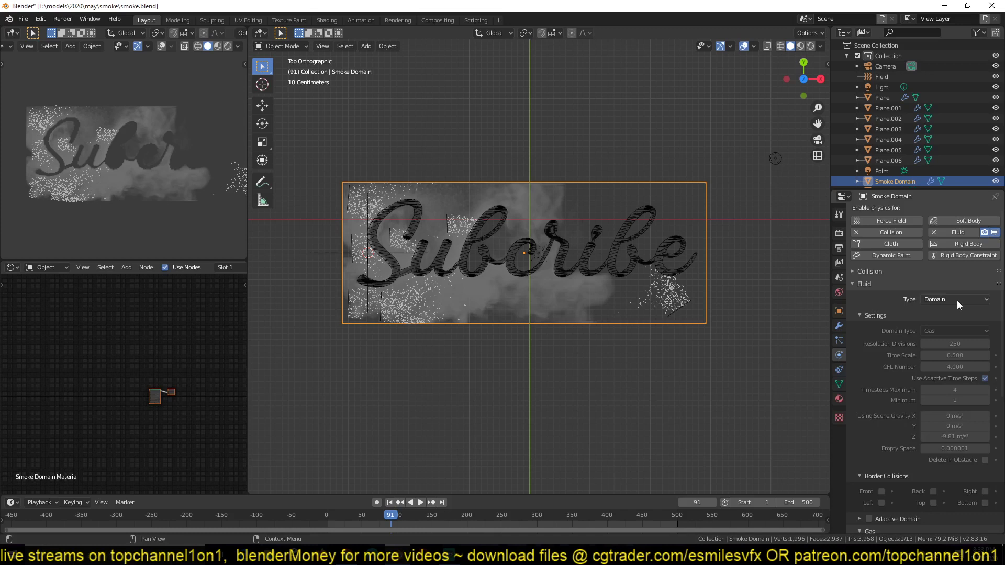
scroll(957, 301, down, 3)
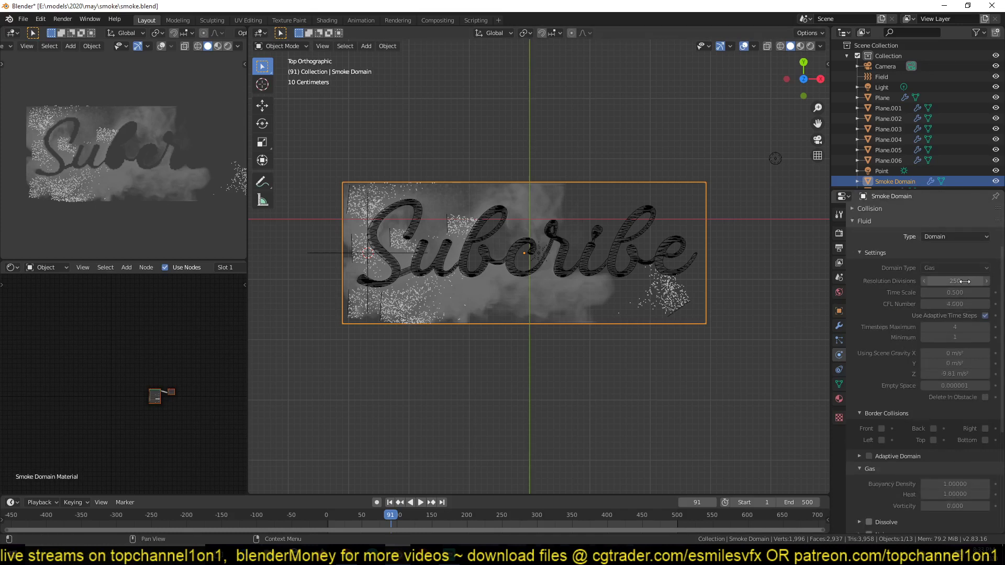
scroll(869, 330, down, 2)
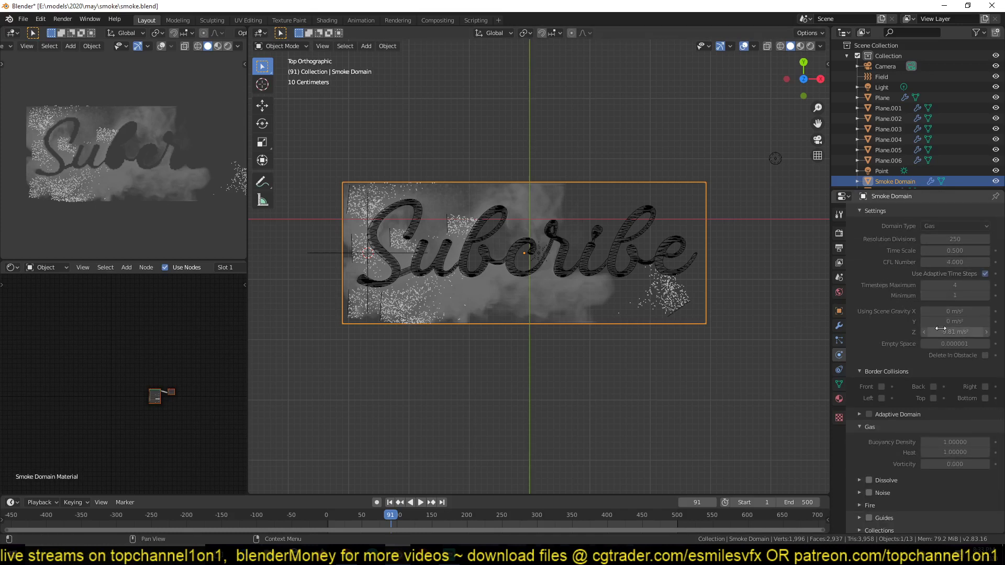
scroll(912, 373, down, 5)
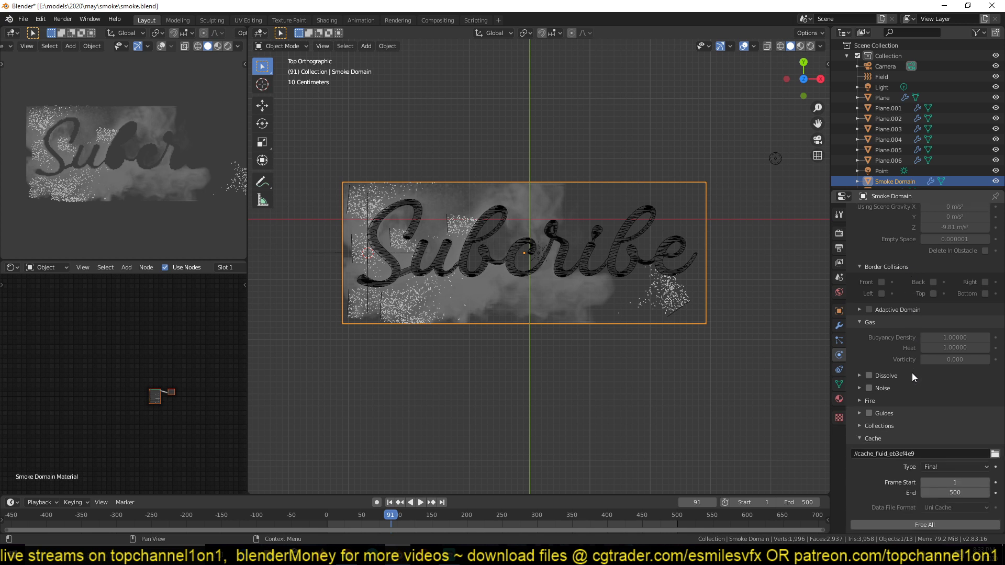
scroll(911, 372, down, 1)
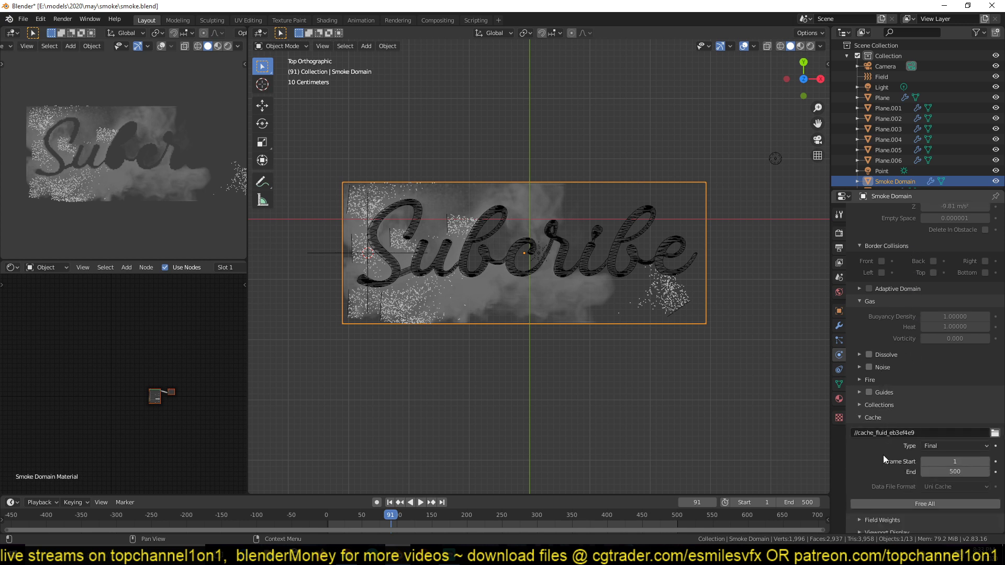
scroll(883, 454, down, 1)
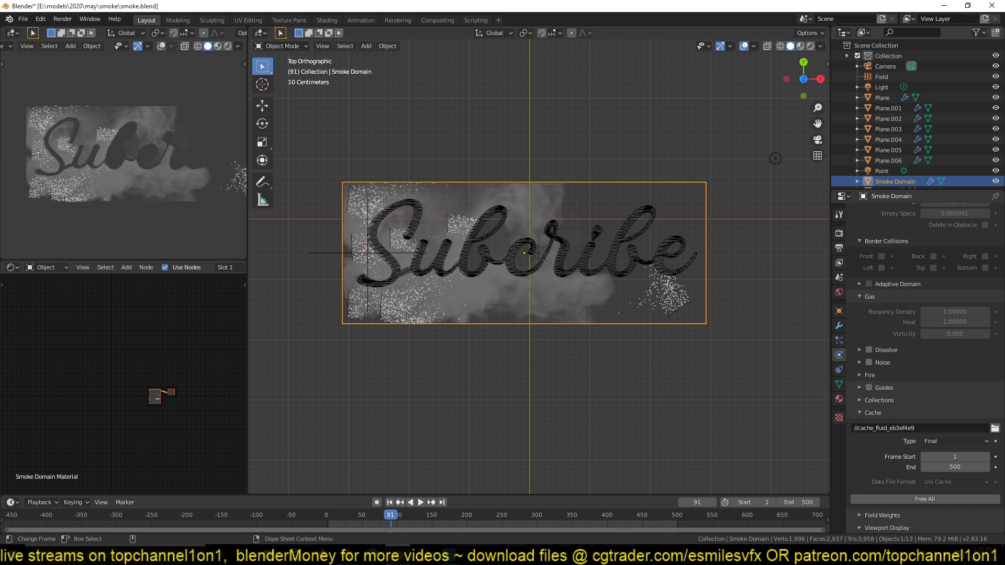
Replay from frame 0, keep the Smoke Domain's cache type on Final, and expand the Cache settings
click(317, 517)
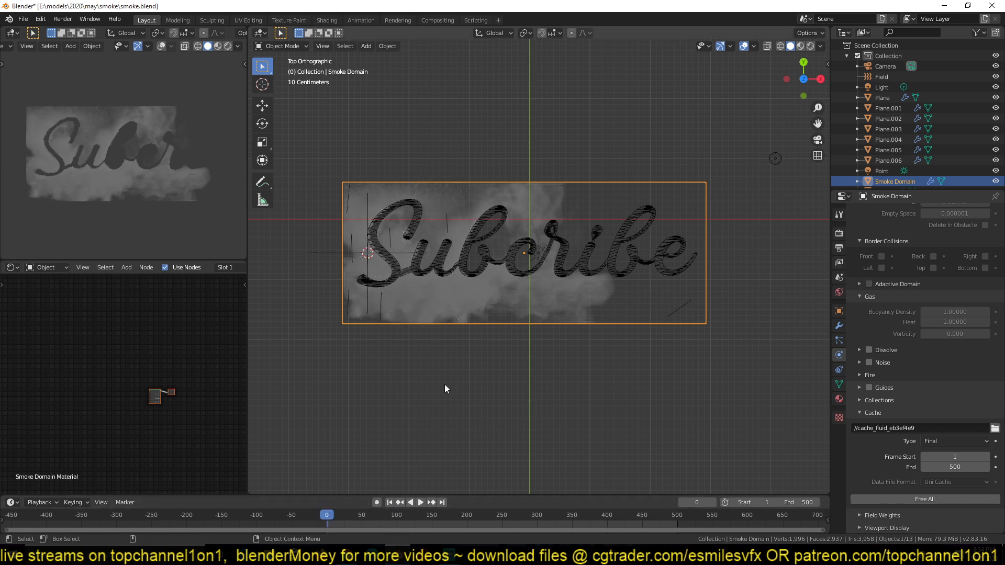
key(space)
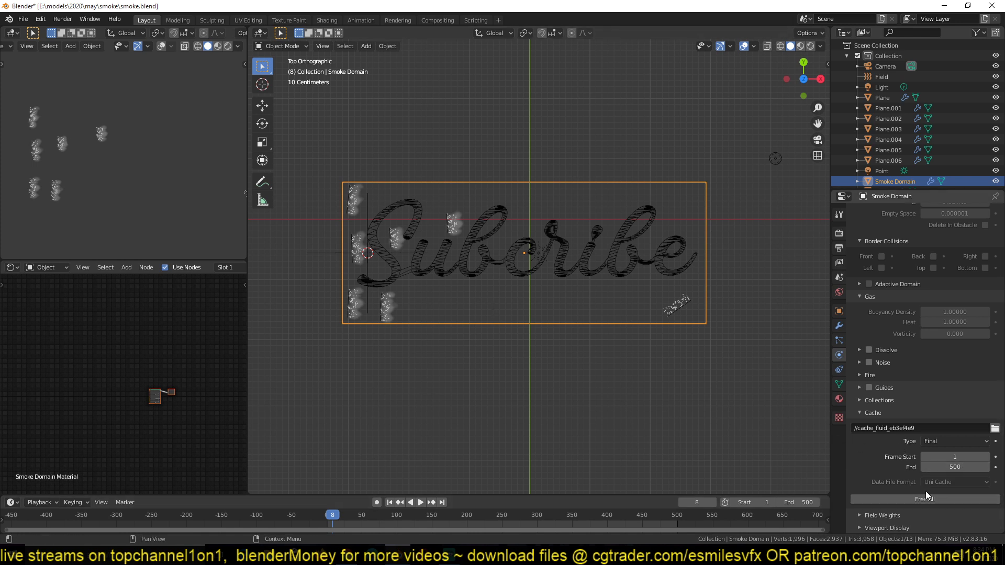
click(931, 441)
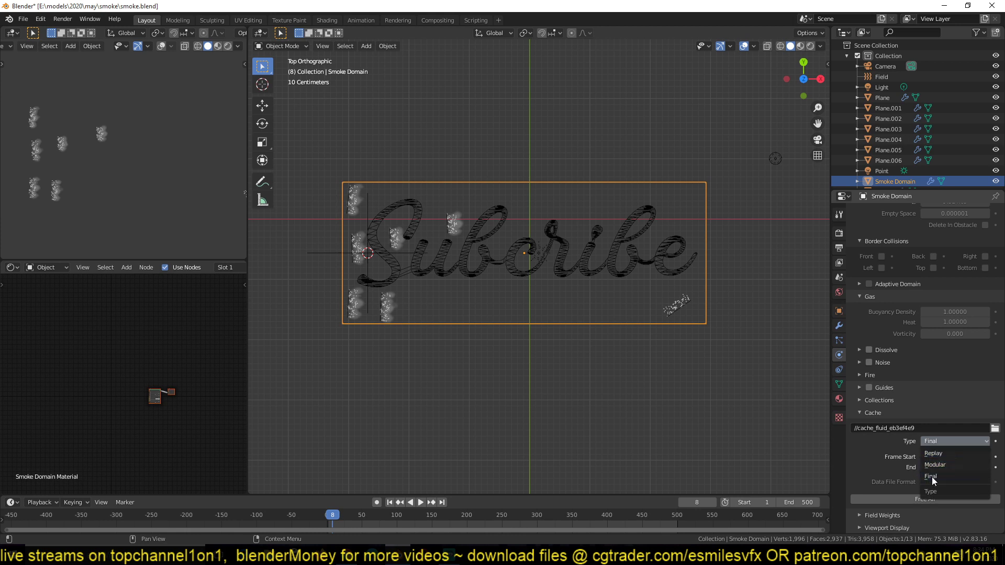
click(945, 475)
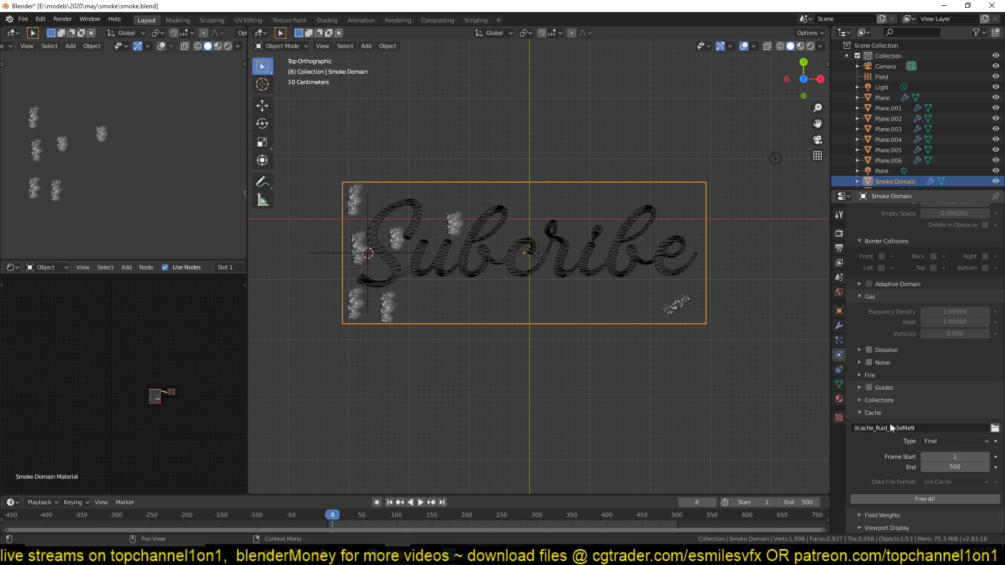
scroll(891, 424, up, 7)
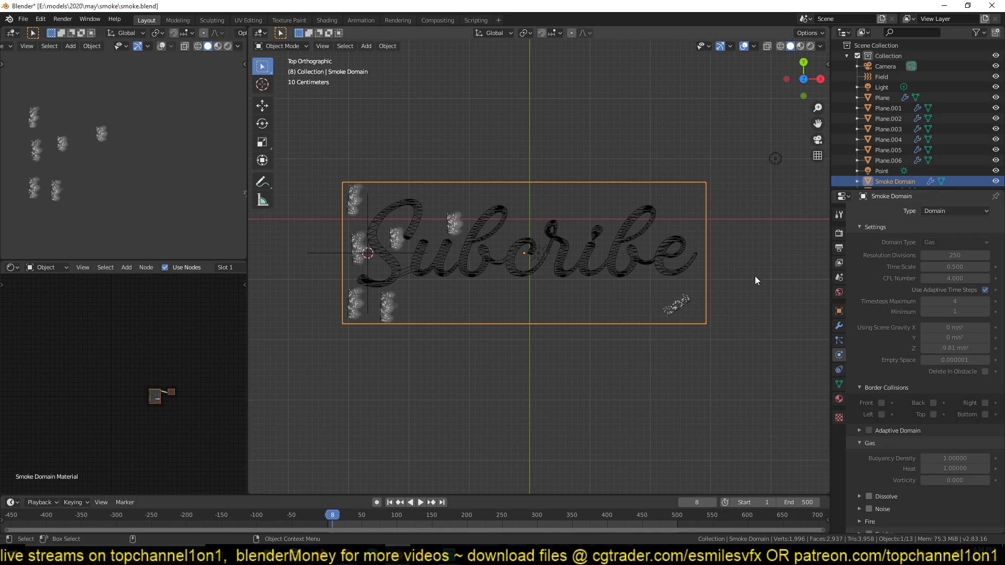
scroll(896, 312, down, 1)
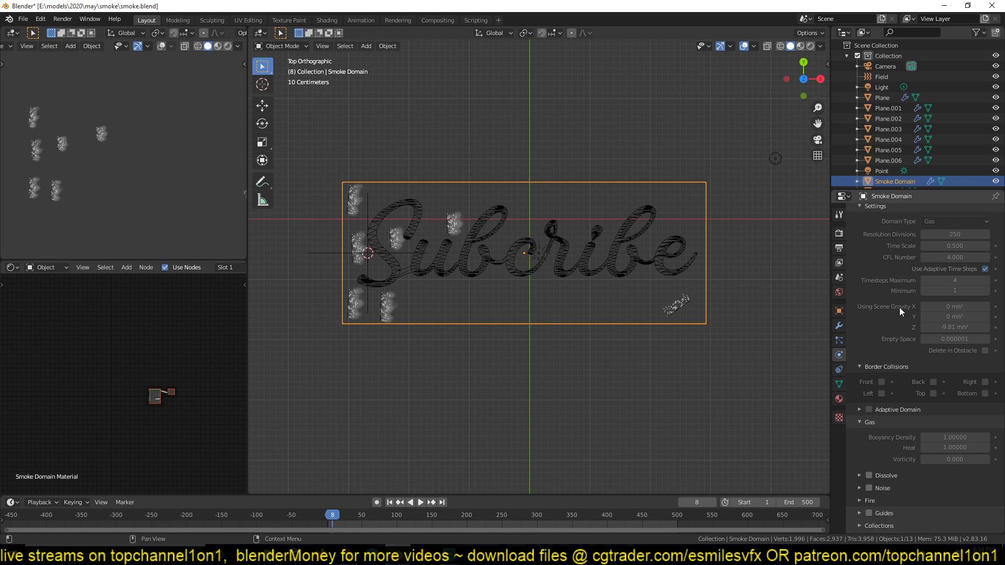
scroll(927, 274, down, 6)
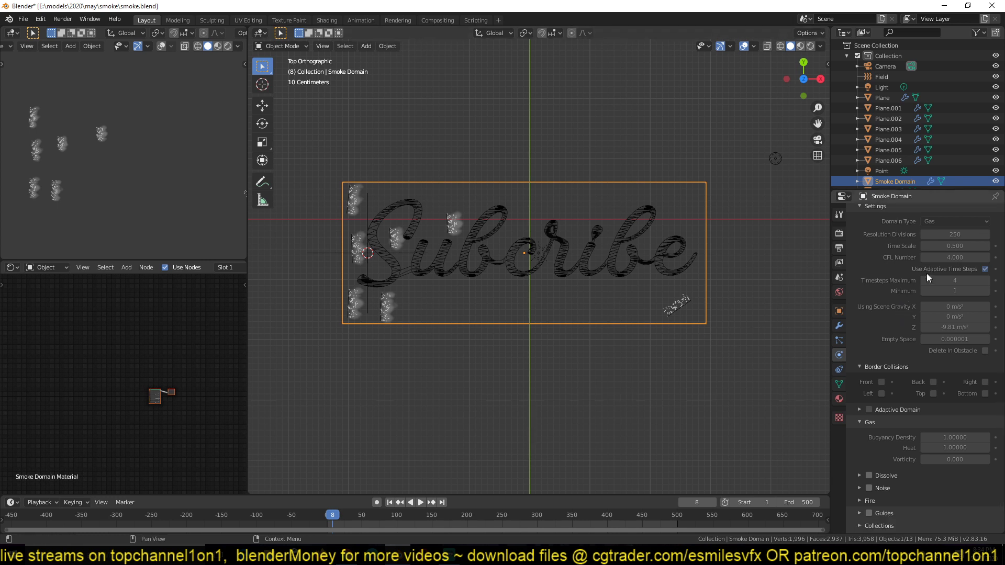
click(939, 414)
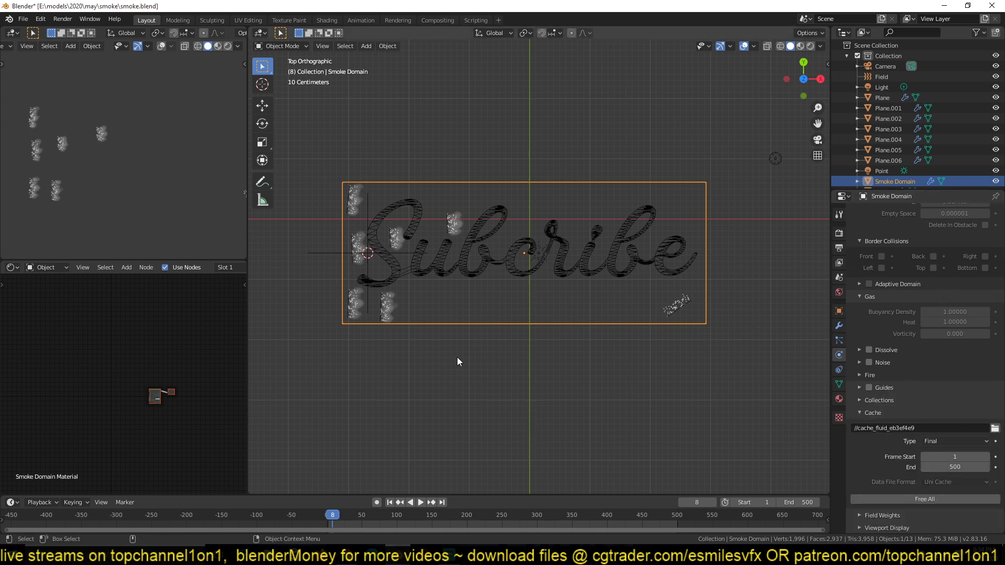
Hide the Smoke Domain, keep the Subcribe text as a collision fluid Effector, then select the emitter Plane
key(h)
click(481, 268)
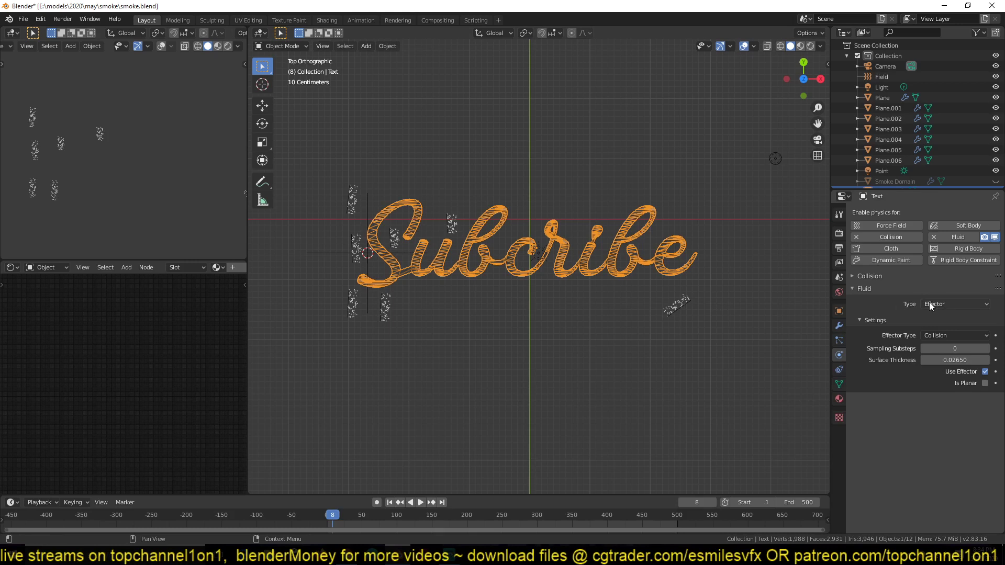
click(947, 304)
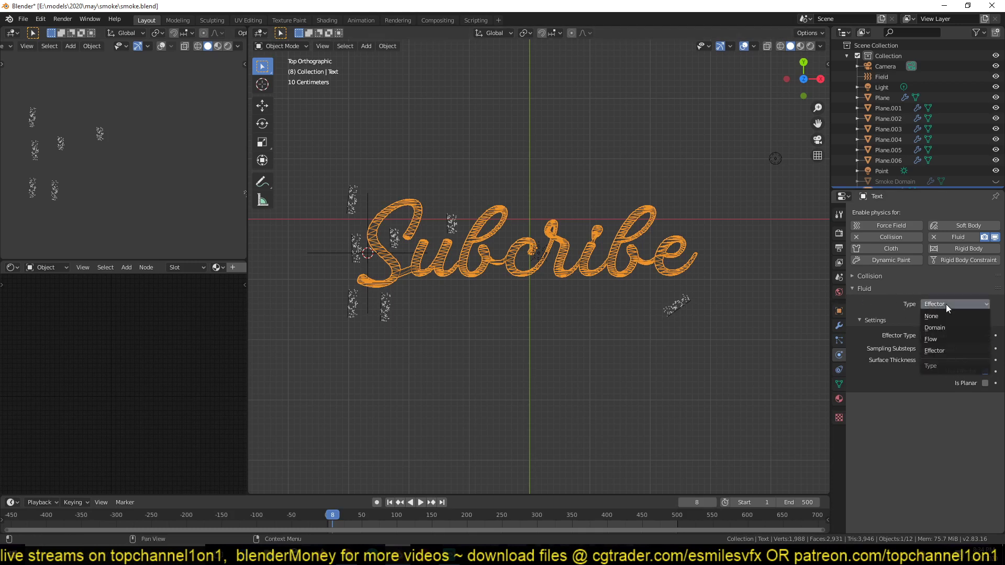
click(939, 349)
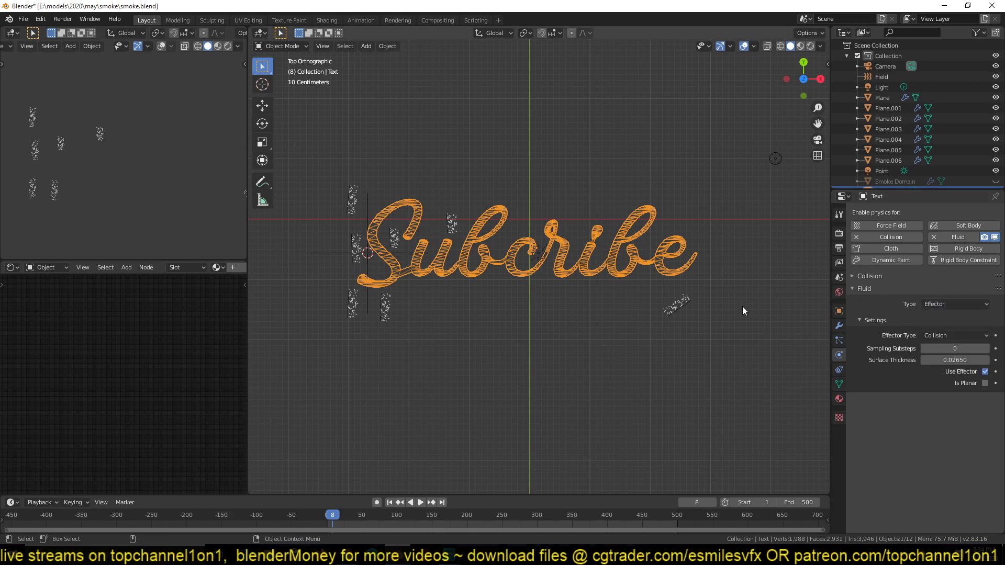
click(885, 275)
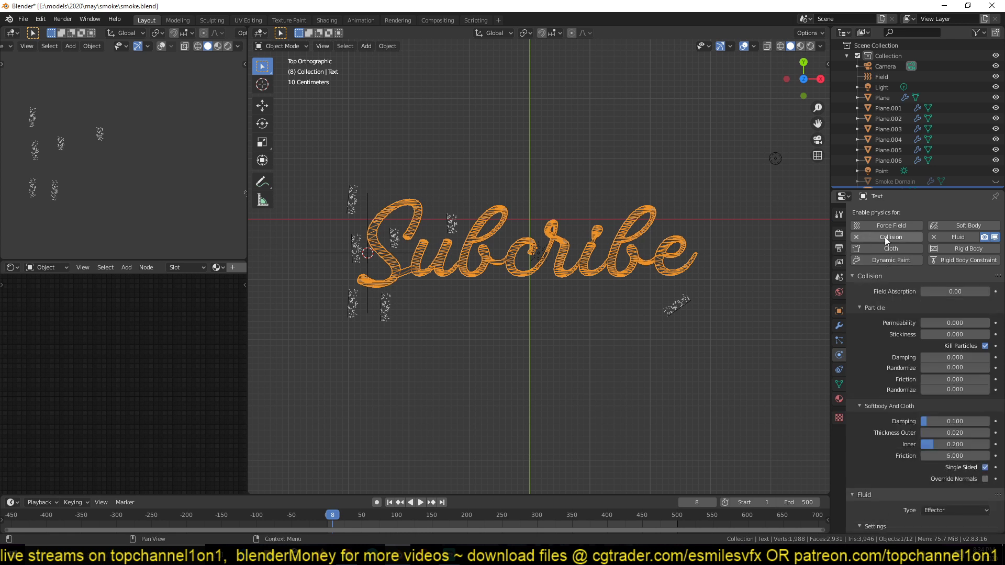
click(883, 276)
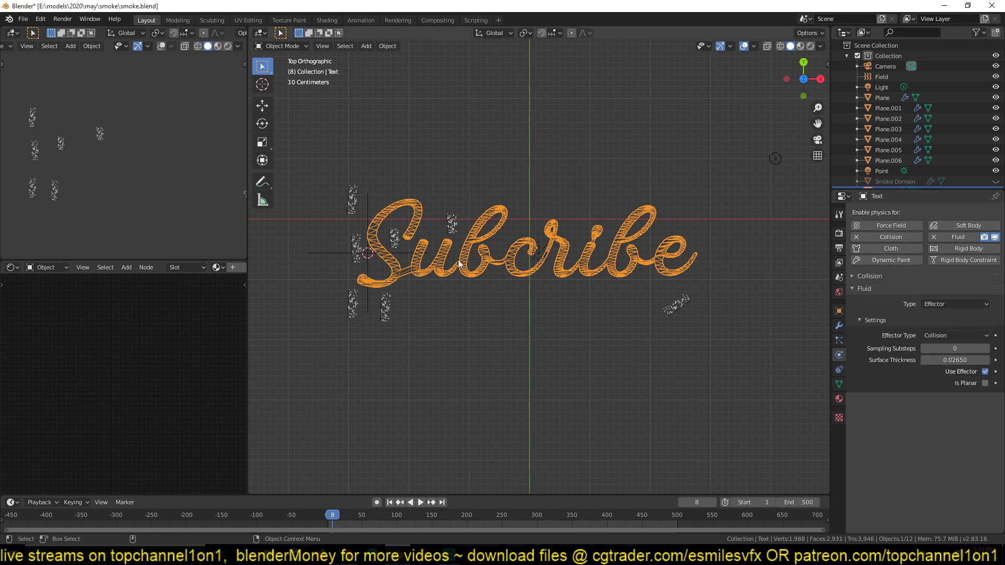
click(354, 205)
Play to frame 43, reframe the view on the emitted particles and emitter plane, then resume playback
key(space)
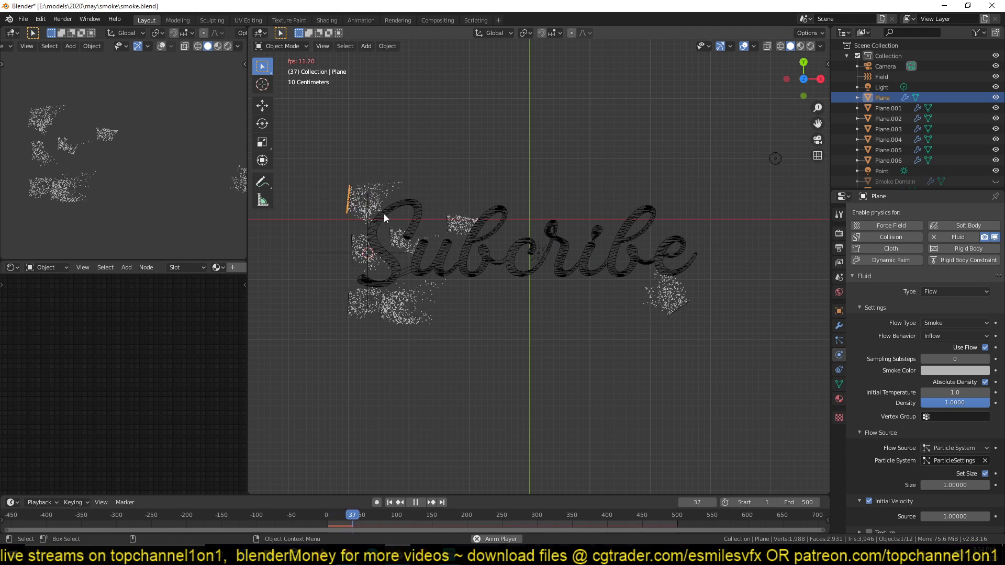
key(space)
shift+middle_drag(370, 213, 478, 271)
scroll(478, 272, up, 8)
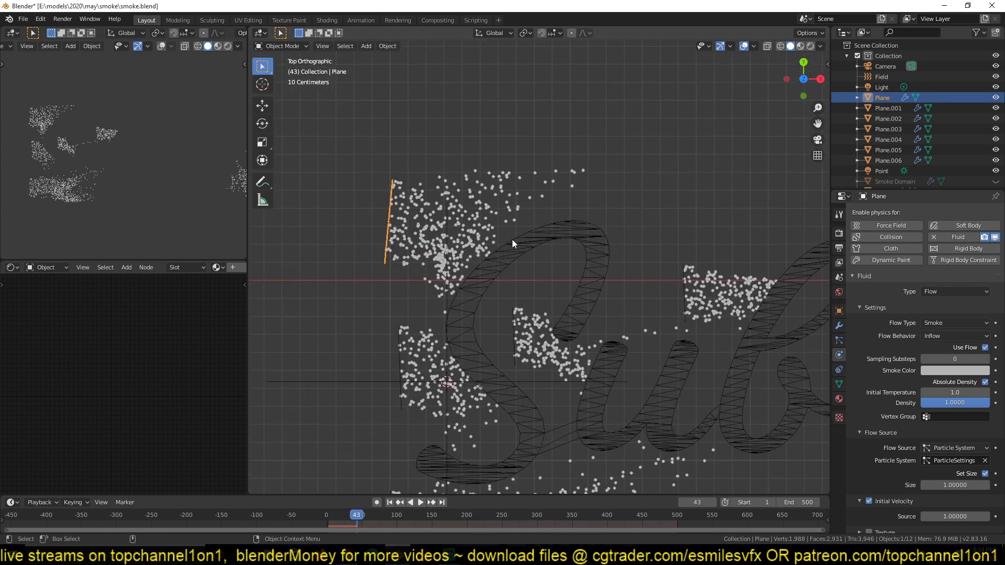
shift+middle_drag(452, 226, 600, 181)
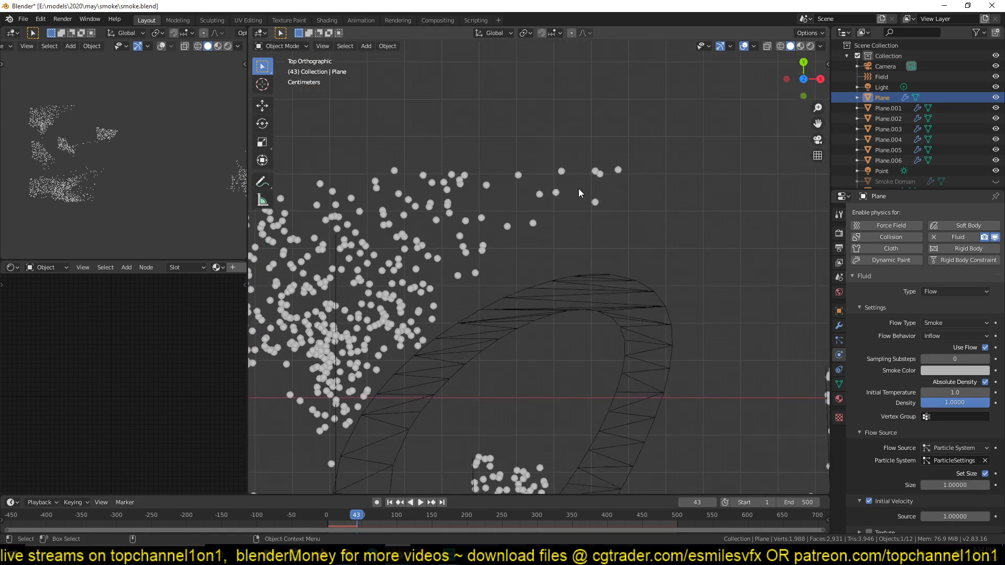
shift+middle_drag(477, 187, 565, 210)
key(space)
key(space)
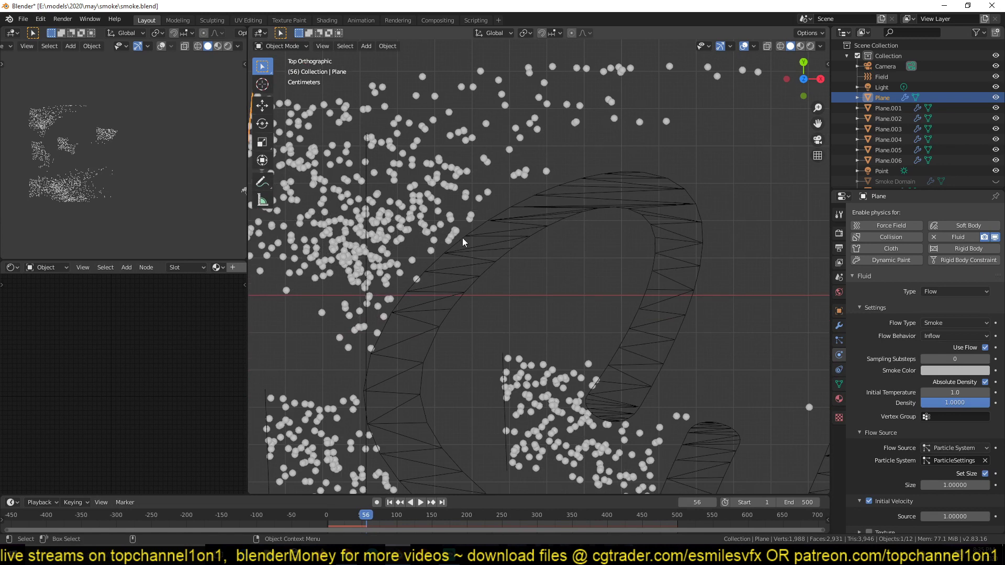
Check the text's collision Effector settings, unhide the Smoke Domain with Alt+H, and replay from frame 0
click(513, 242)
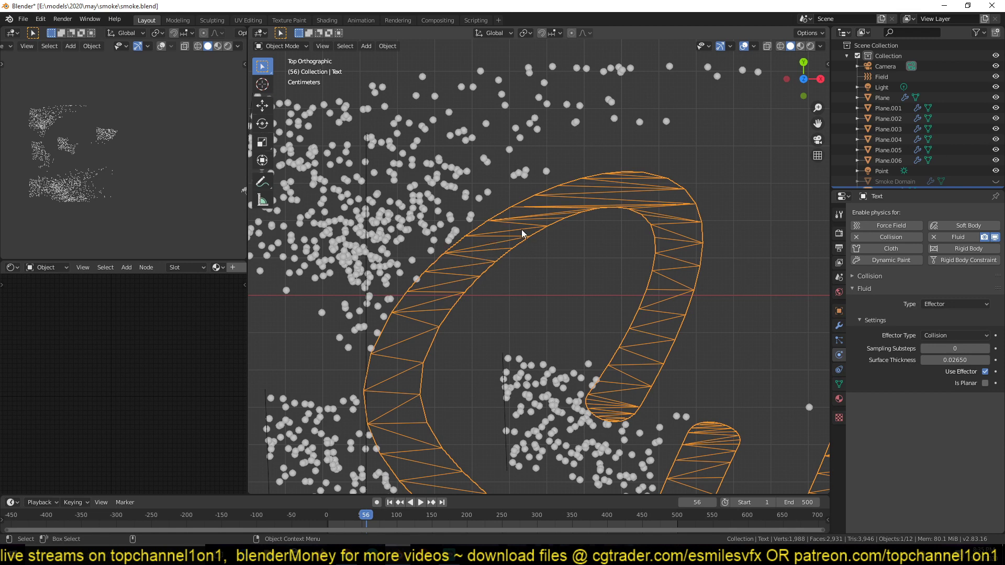
key(space)
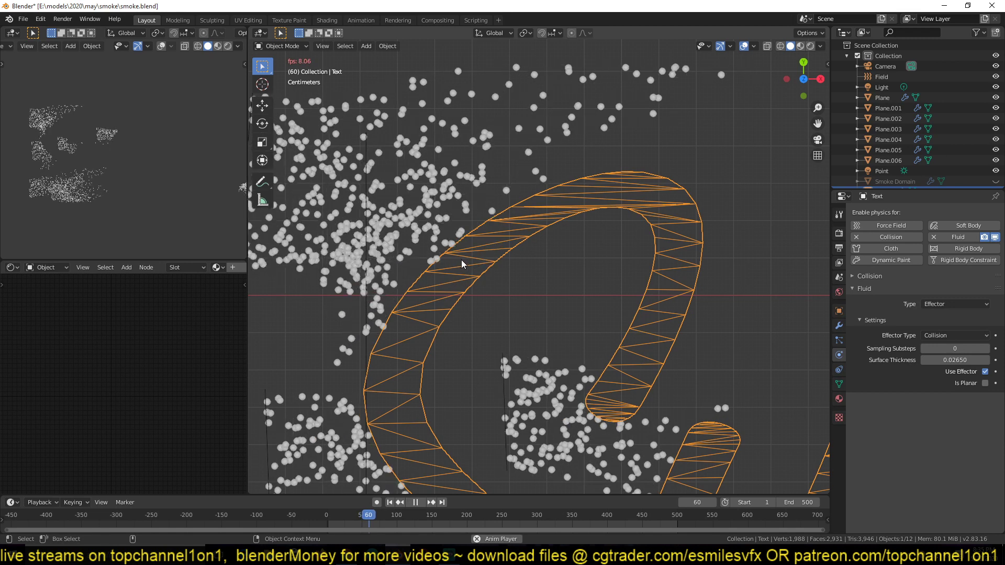
key(space)
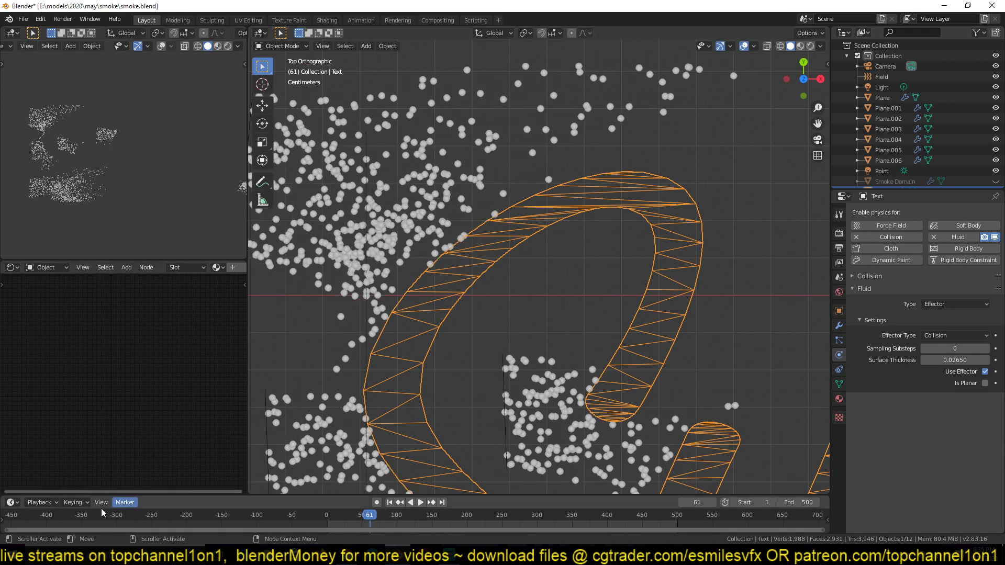
click(324, 527)
key(alt+h)
key(space)
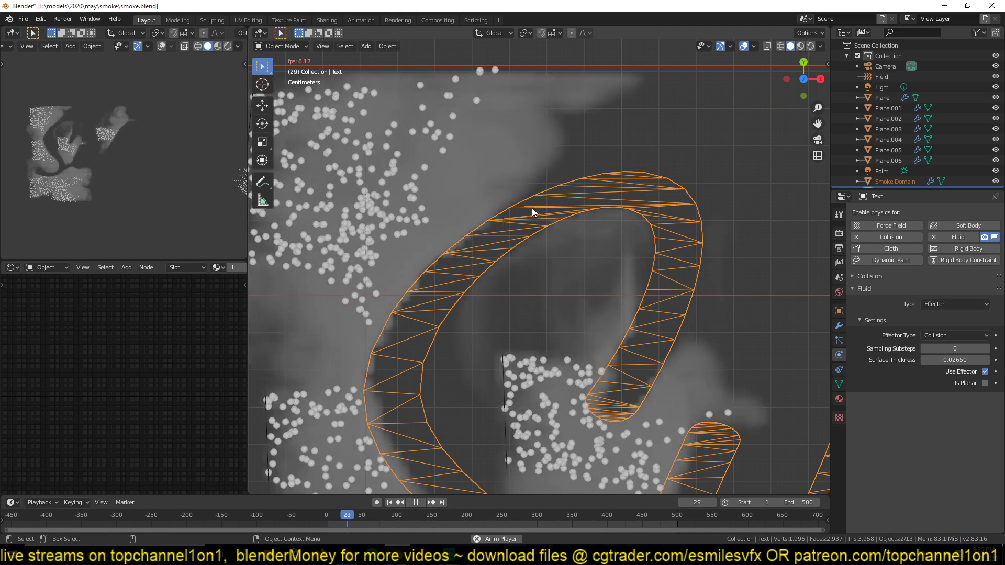
Stop at frame 31, zoom in on the letter edge, and review the text's Modifiers and Physics tabs
key(space)
scroll(526, 293, up, 2)
scroll(525, 294, up, 3)
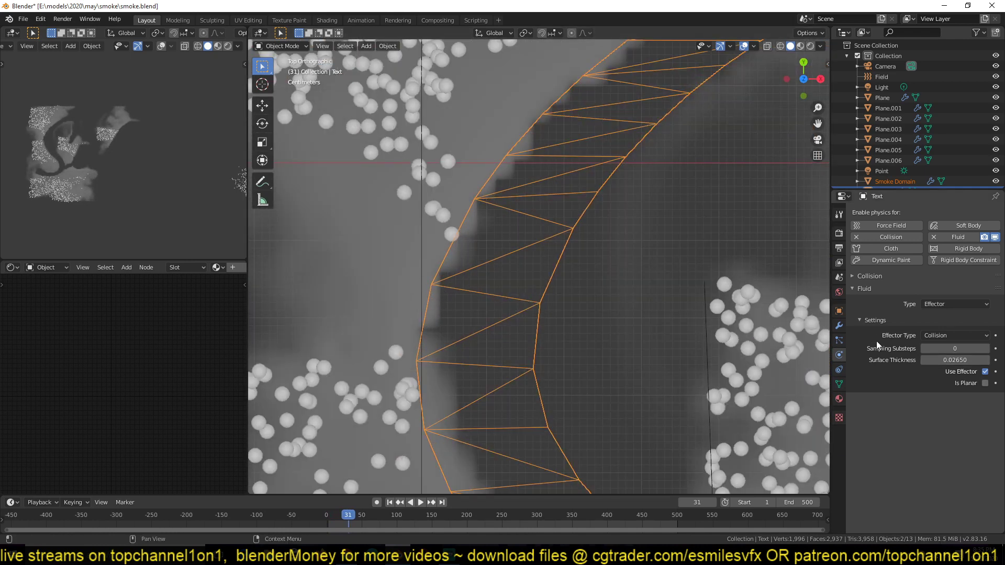
click(839, 370)
click(839, 384)
click(840, 326)
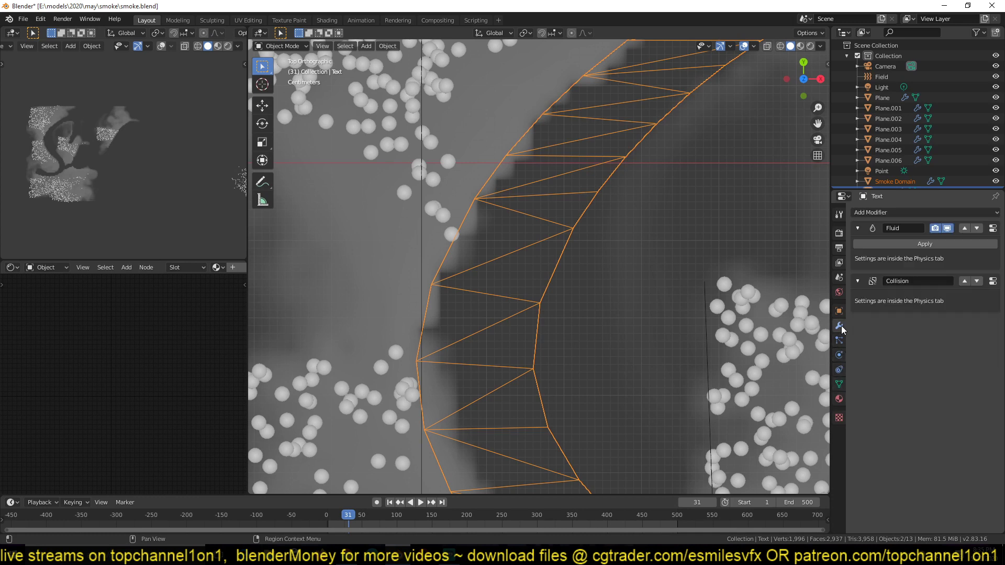
click(839, 354)
scroll(361, 273, down, 4)
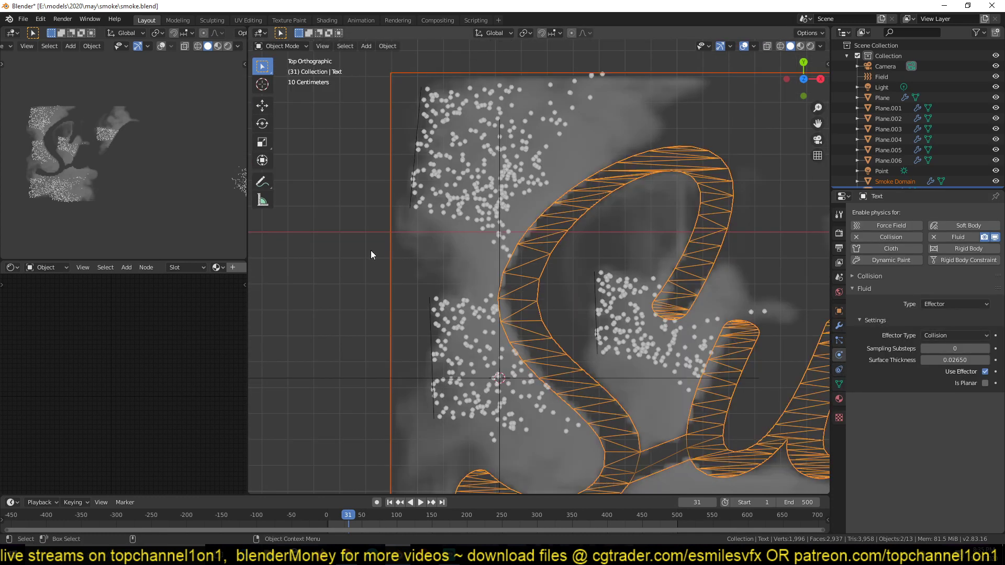
Select the Smoke Domain to show its Gas settings (resolution 250, time scale 0.500) and pan along the letter
click(390, 242)
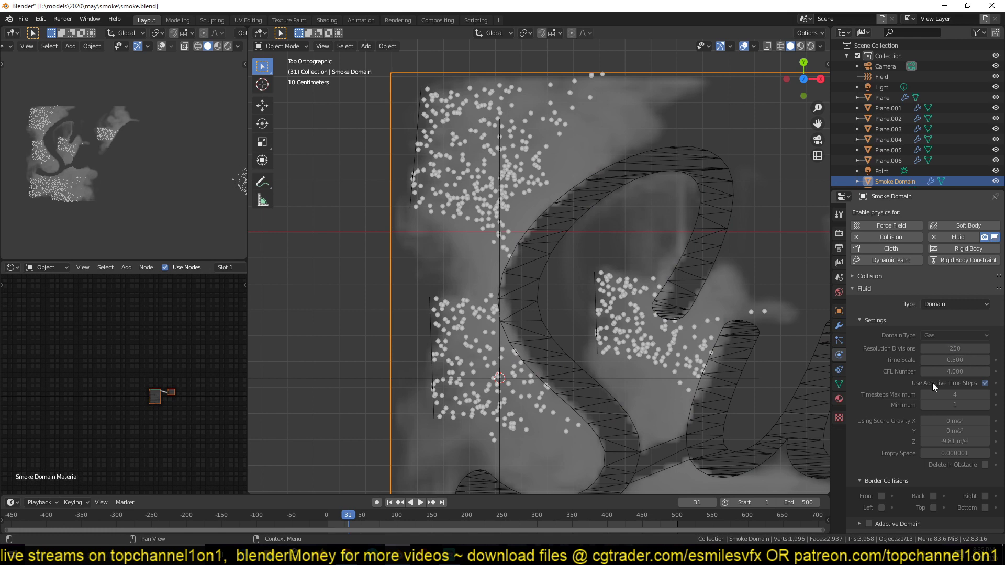
scroll(494, 345, up, 8)
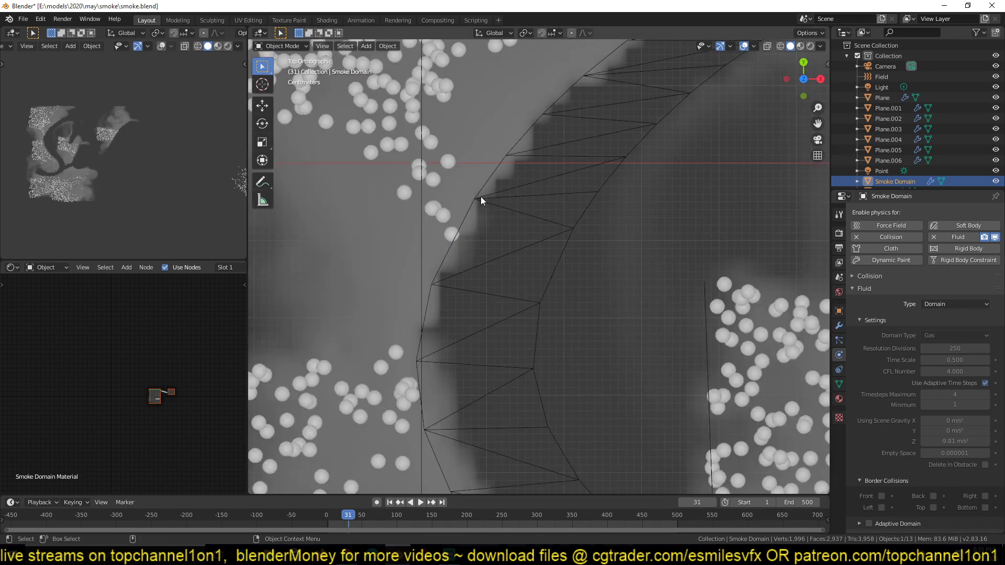
scroll(430, 349, down, 5)
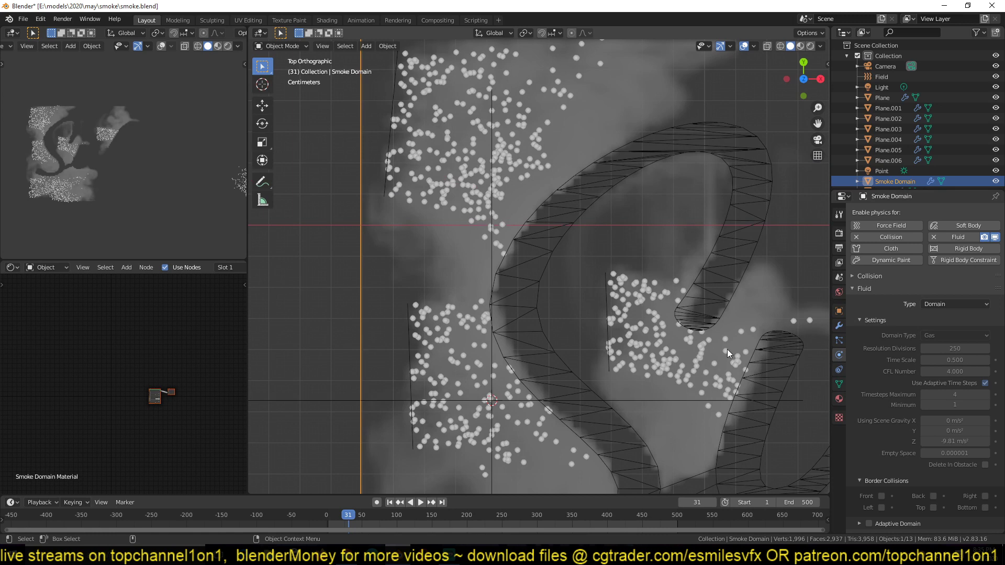
shift+middle_drag(727, 349, 625, 307)
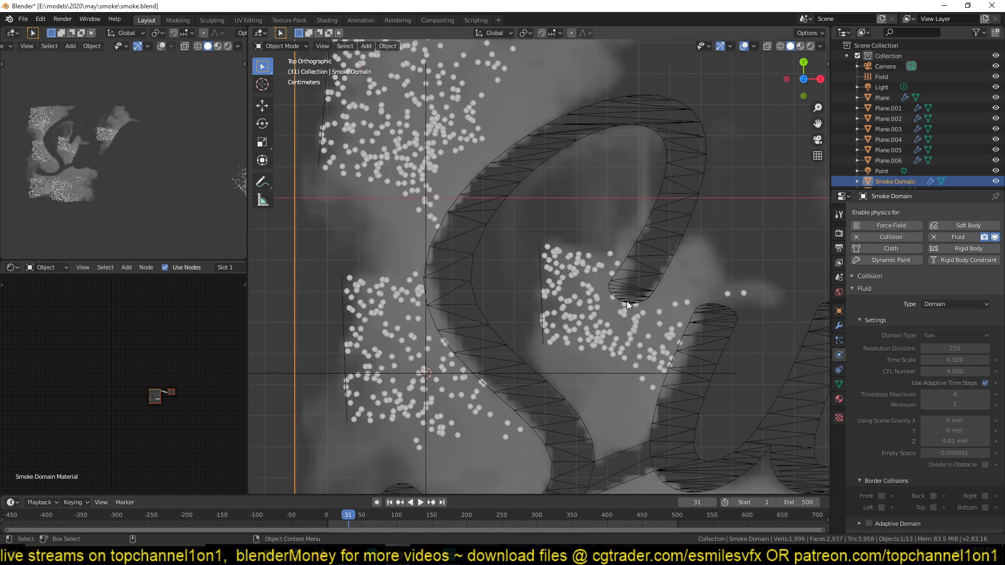
scroll(627, 301, down, 6)
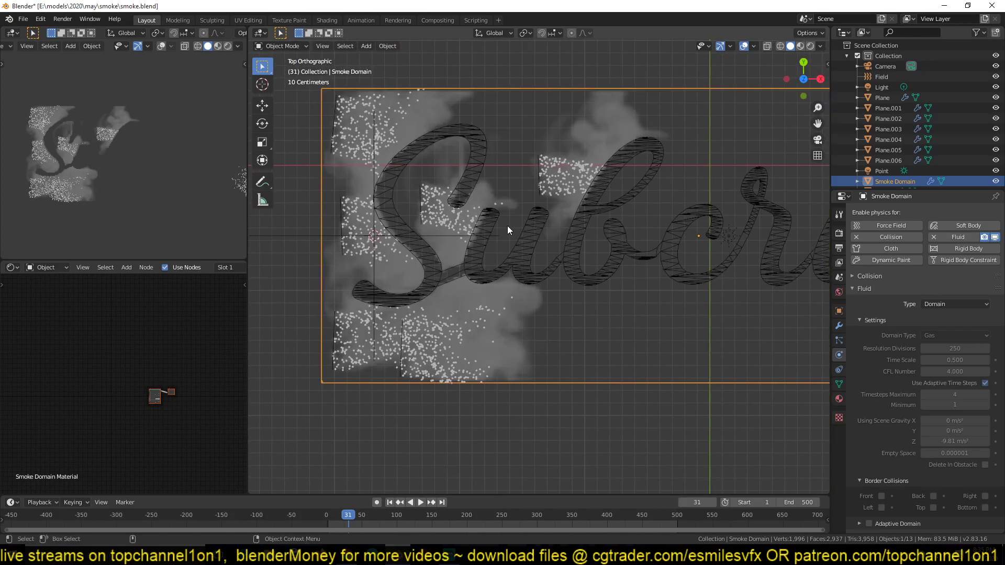
Select the text object and play the simulation to frame 62
click(527, 237)
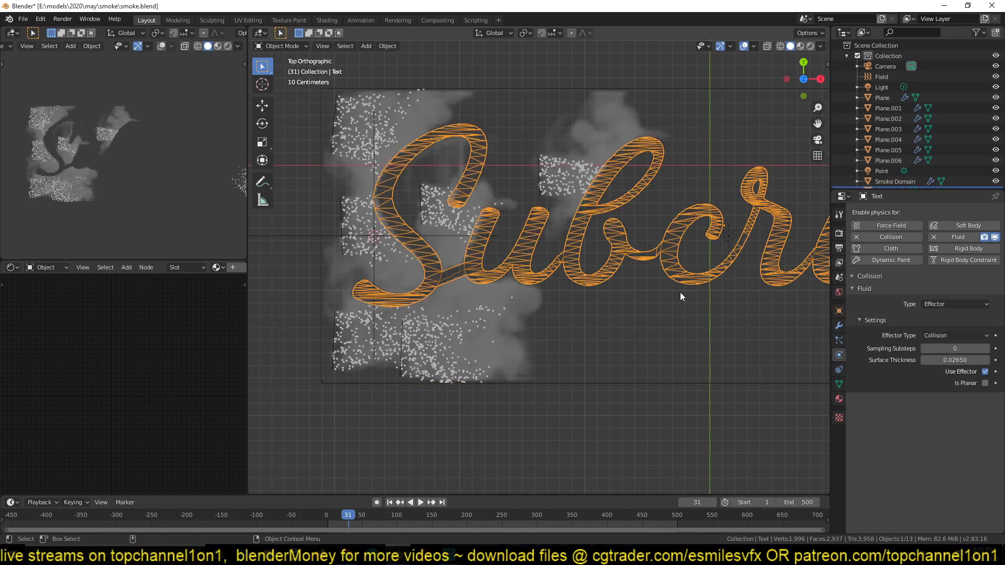
scroll(495, 275, down, 3)
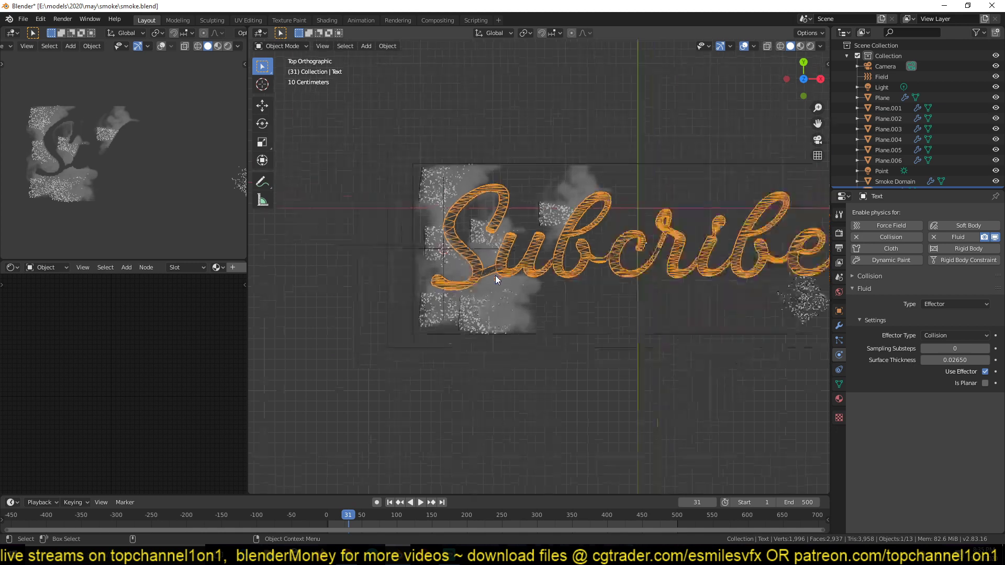
scroll(496, 276, up, 2)
key(space)
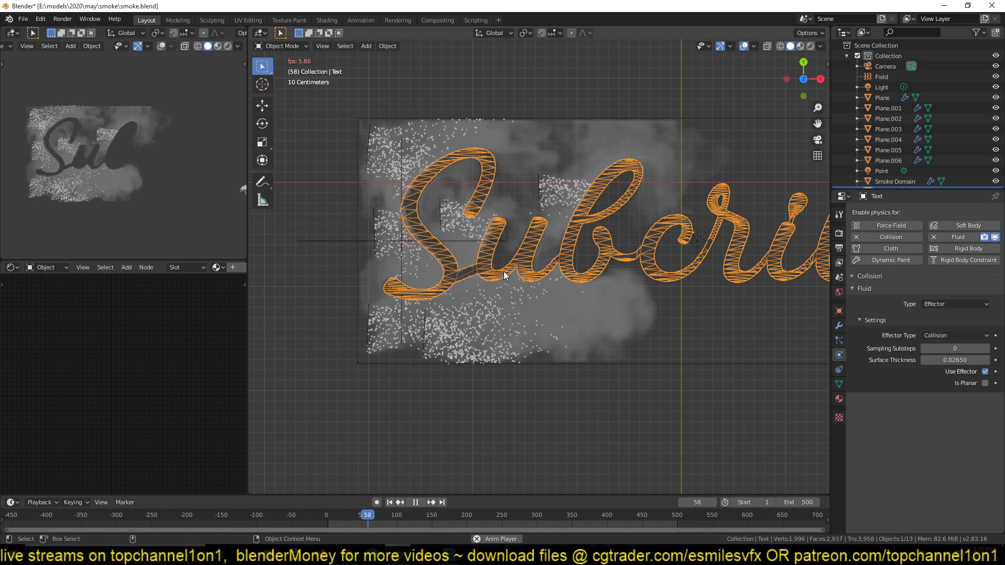
key(space)
Select emitters Plane.003, Plane and Plane.001, return to top view, and switch to Material Preview shading
middle_drag(531, 273, 534, 131)
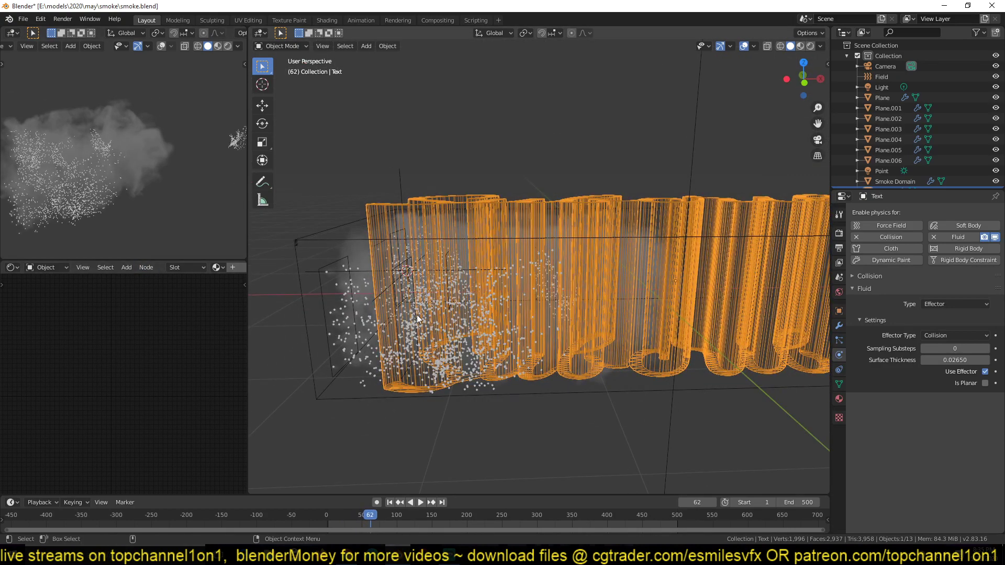
middle_drag(417, 315, 331, 288)
click(327, 298)
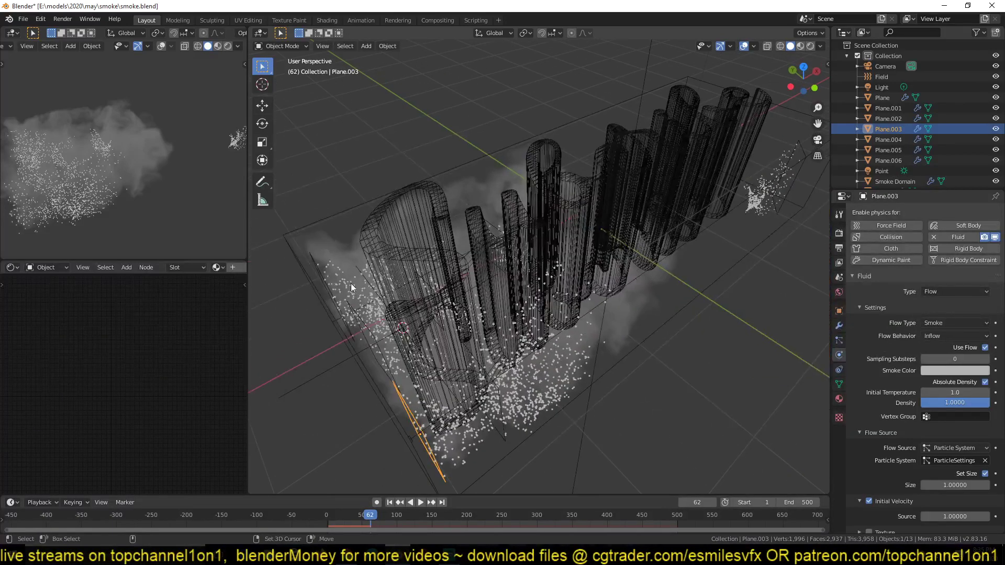
shift+click(353, 315)
shift+click(354, 315)
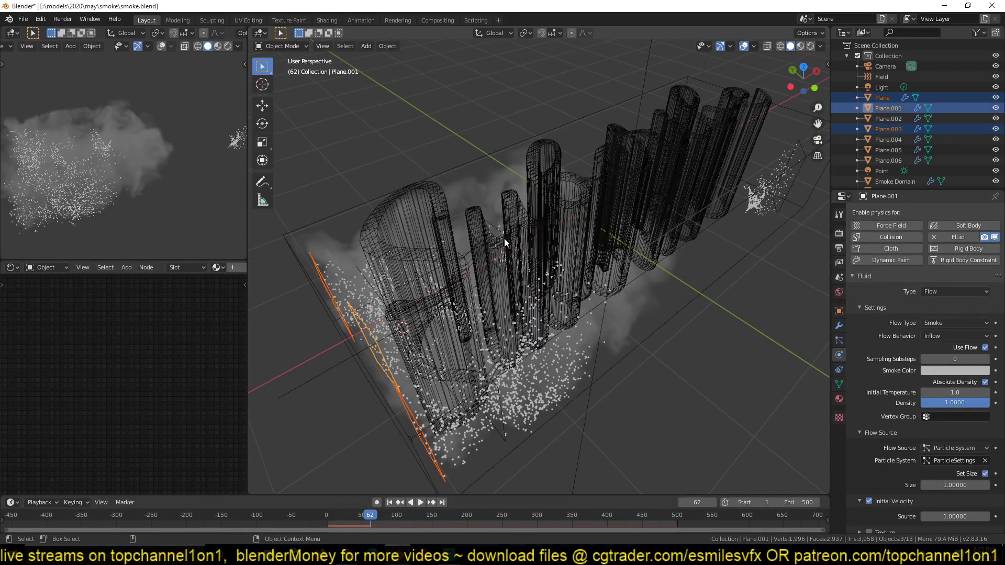
key(KP_7)
click(218, 47)
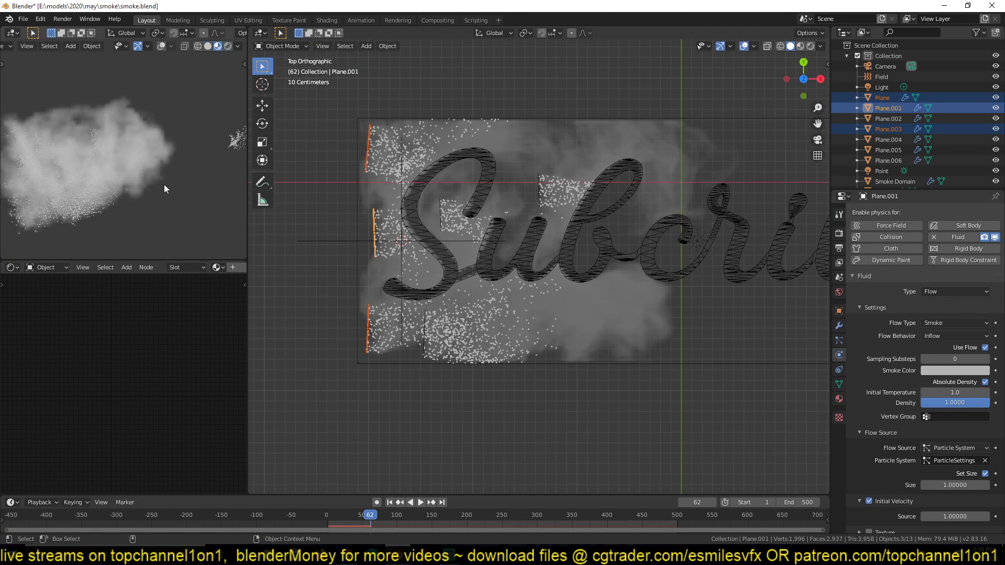
Show the frame-62 smoke from top view in Rendered shading so the 'Sub' lettering shows through
key(KP_7)
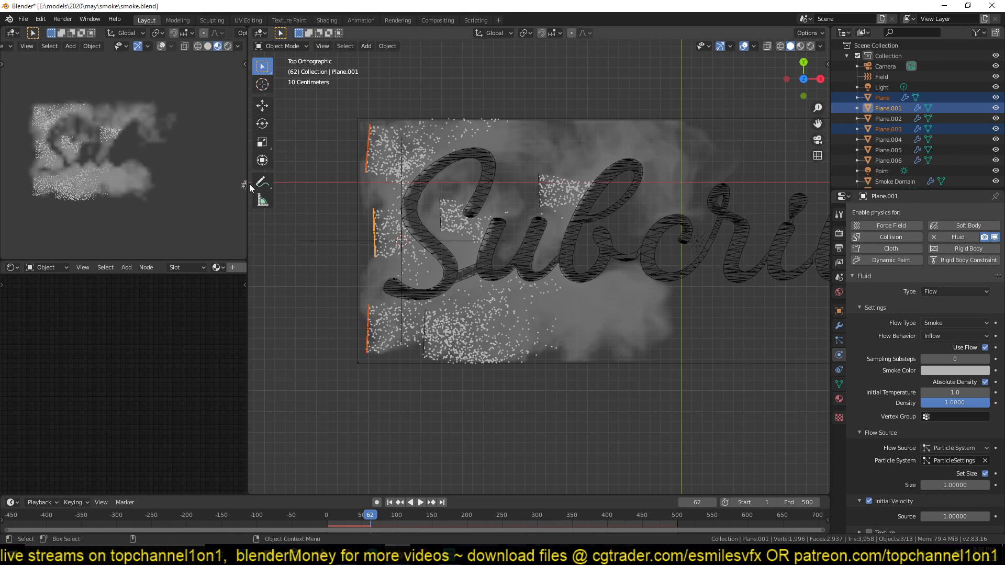
scroll(88, 167, up, 3)
scroll(88, 167, down, 3)
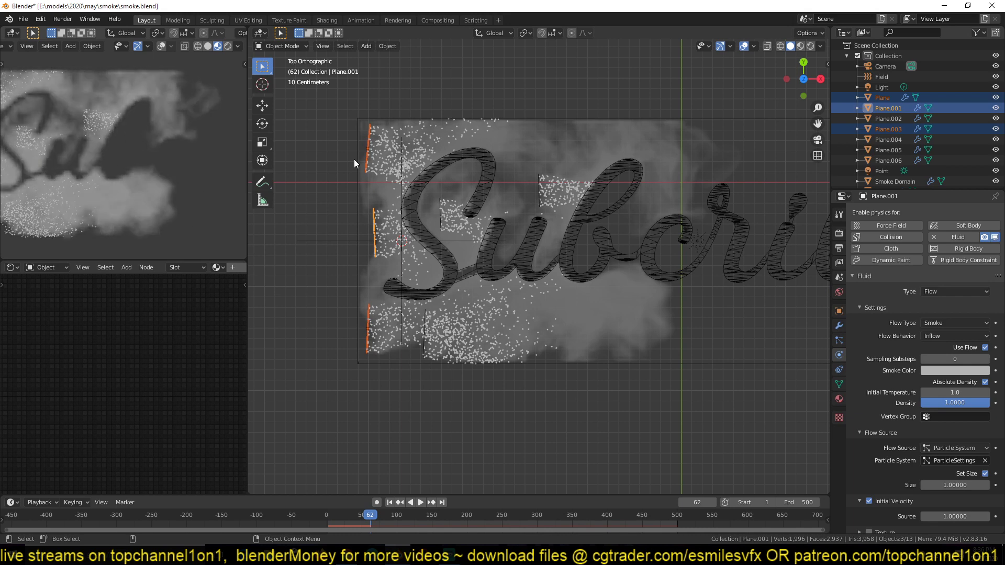
scroll(52, 153, up, 3)
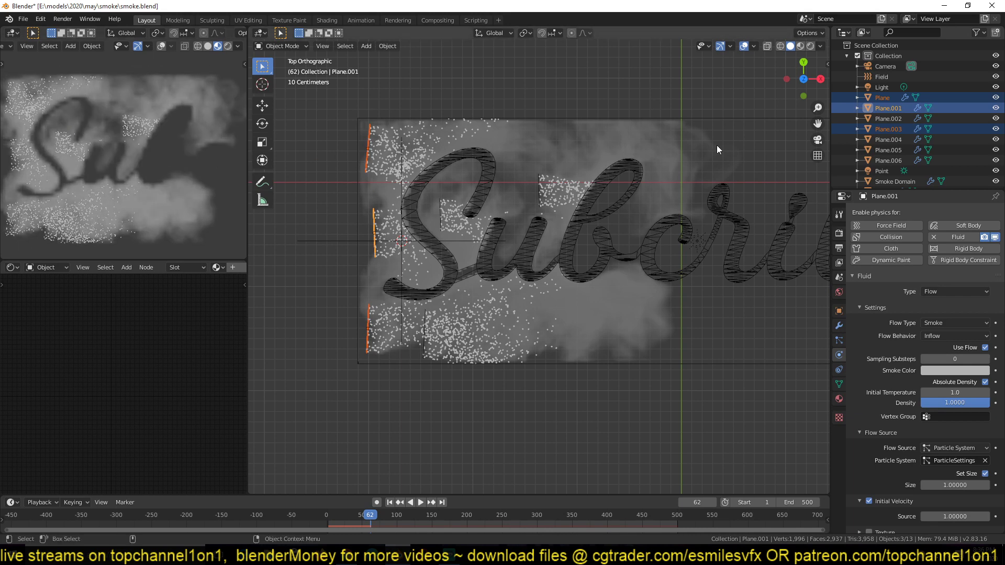
click(228, 47)
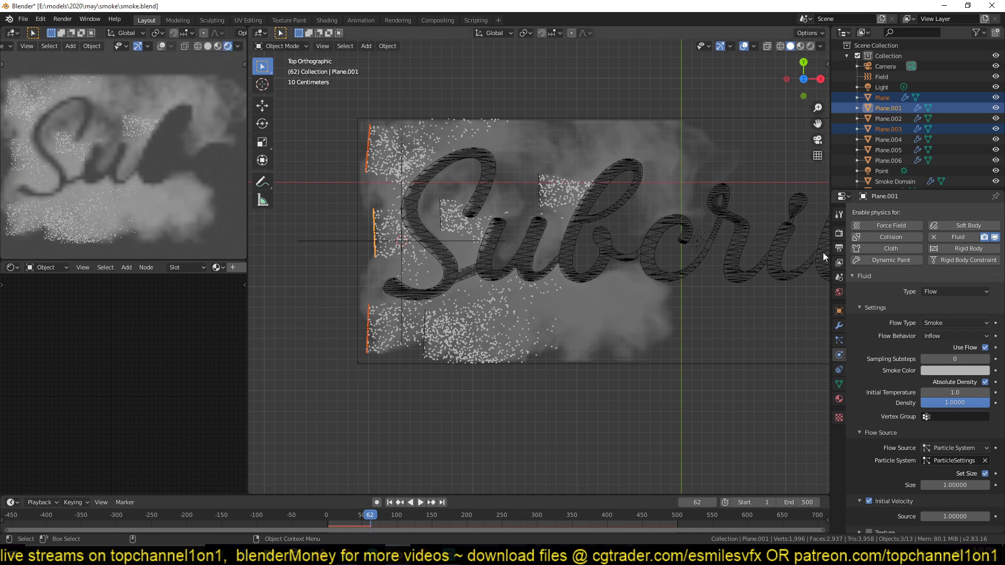
In Render Properties, change the Eevee Volumetrics Tile Size from 8 px to 2 px
click(840, 233)
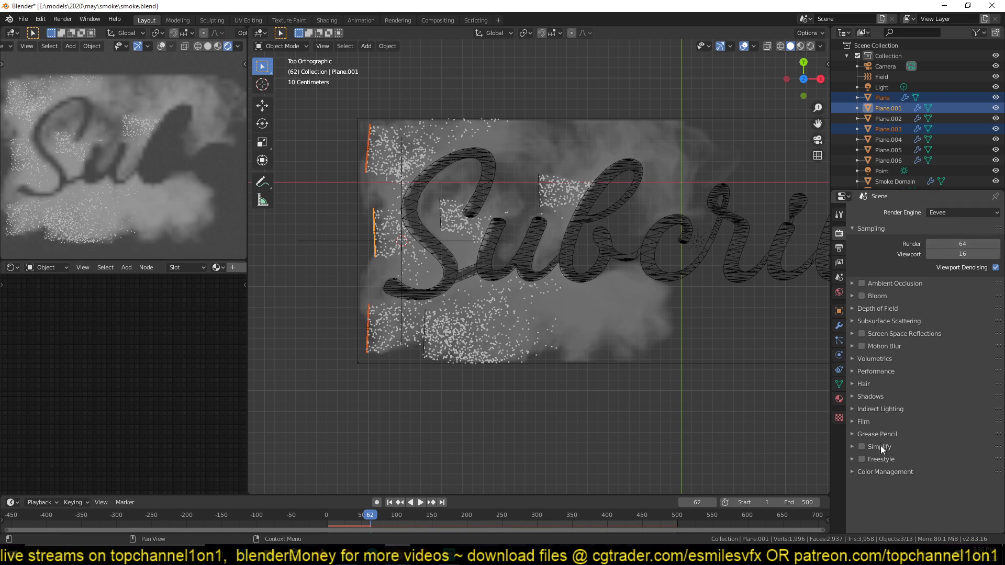
click(884, 359)
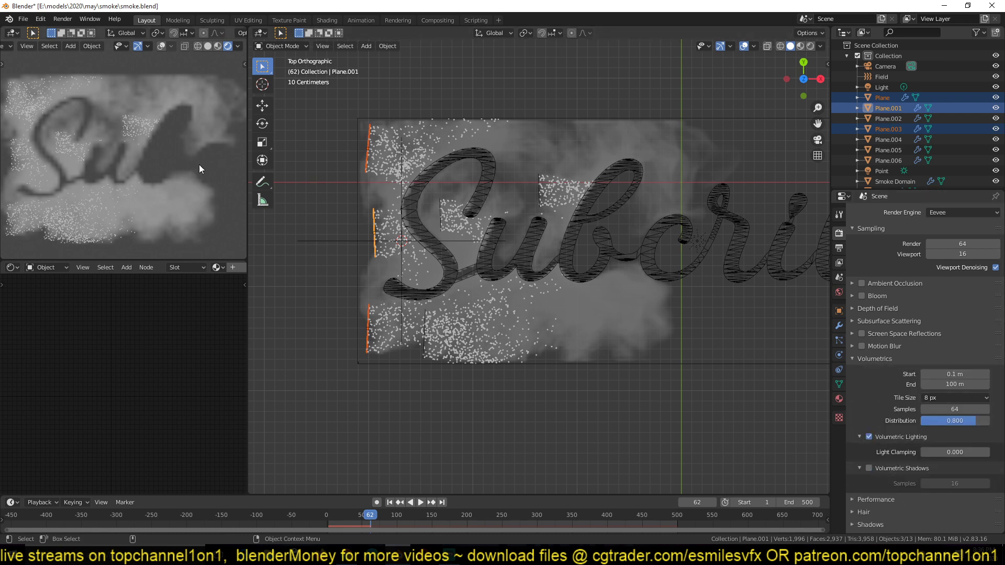
click(965, 398)
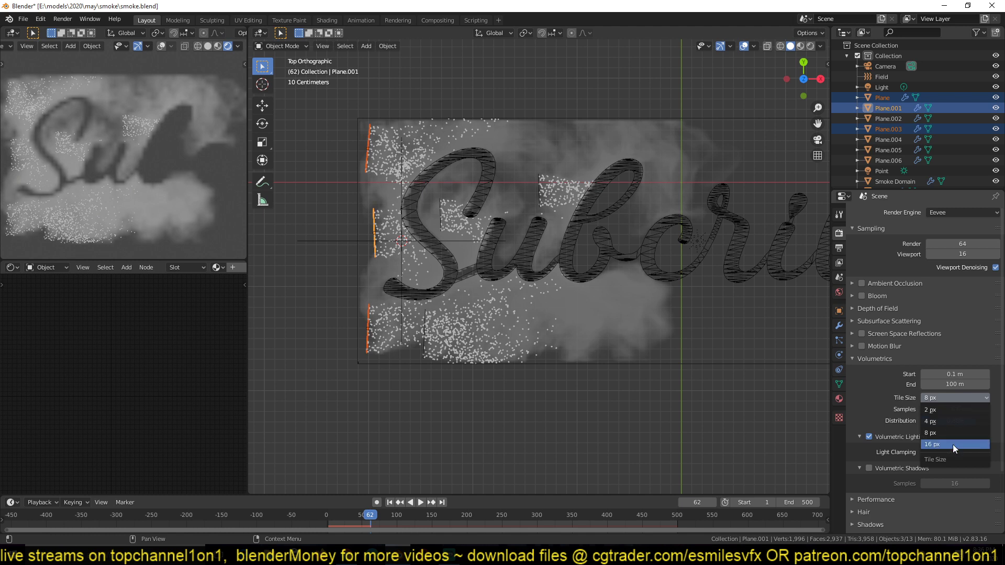
click(949, 393)
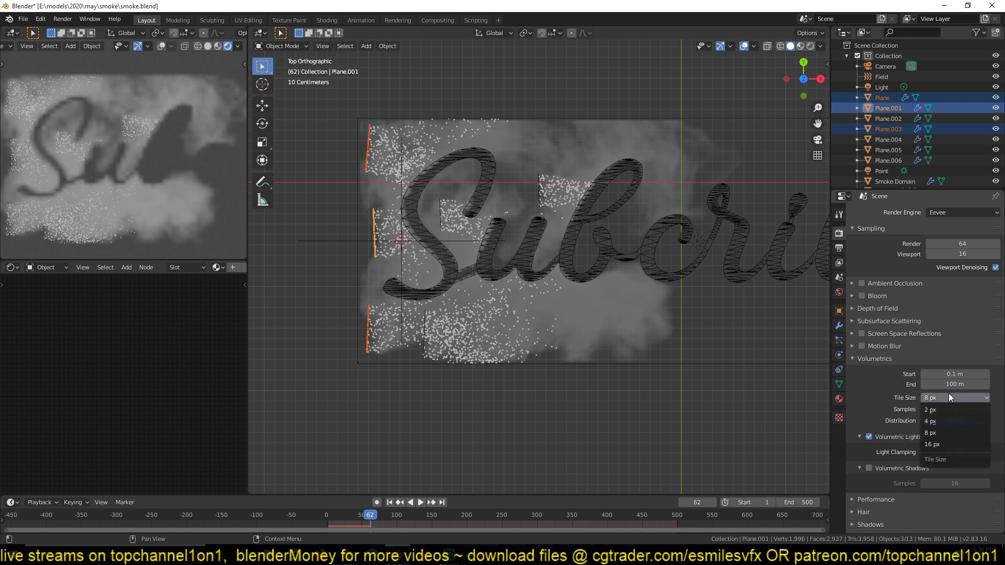
click(954, 399)
click(940, 412)
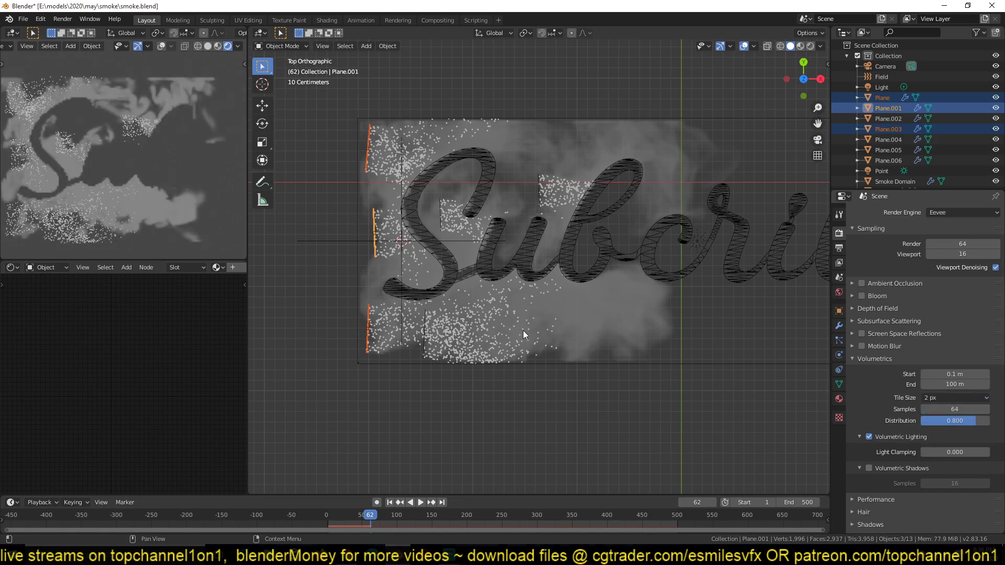